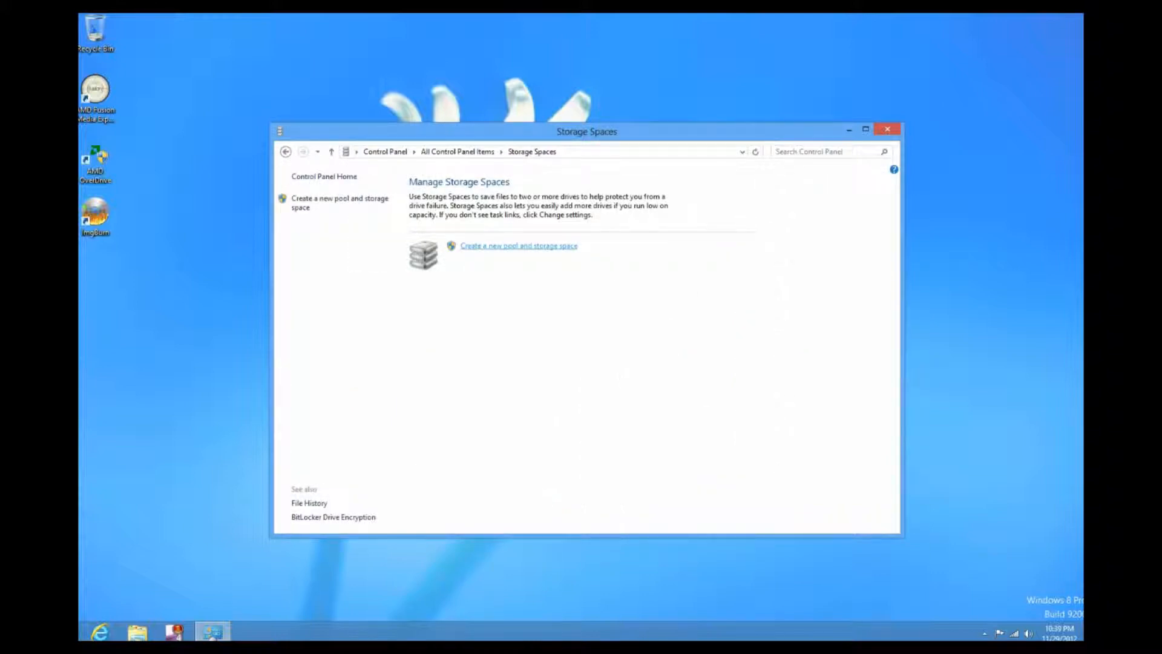
Step: Create a storage pool from both unformatted drives and name its new storage space Files
{"action": "left_click", "coordinate": [518, 246]}
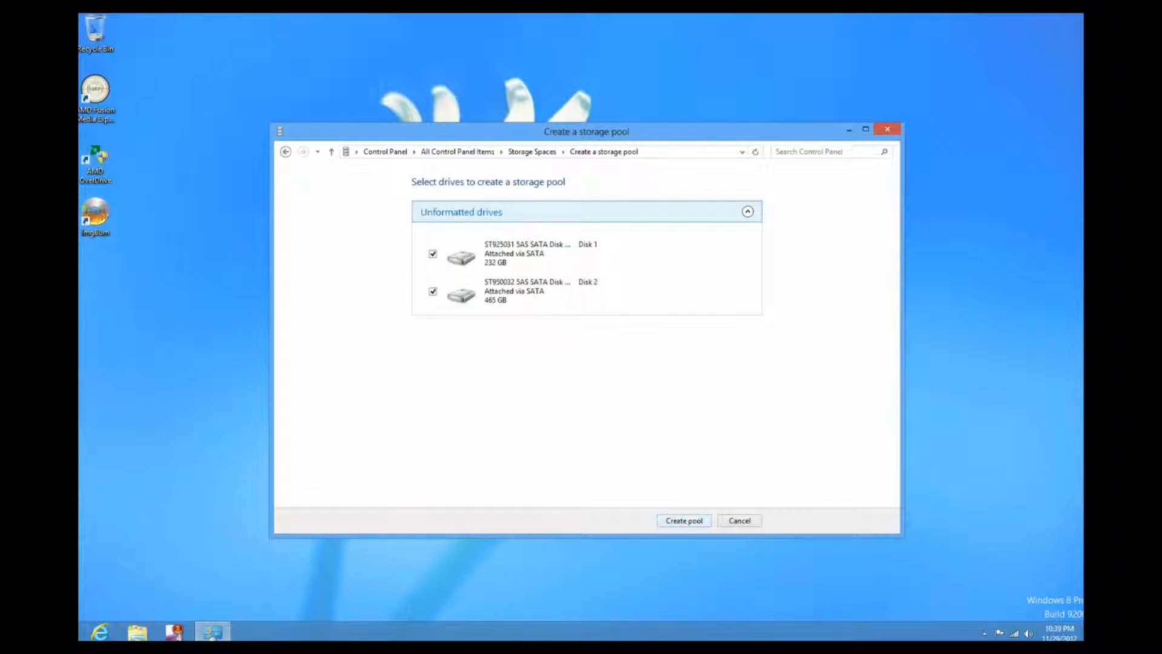
{"action": "left_click", "coordinate": [684, 521]}
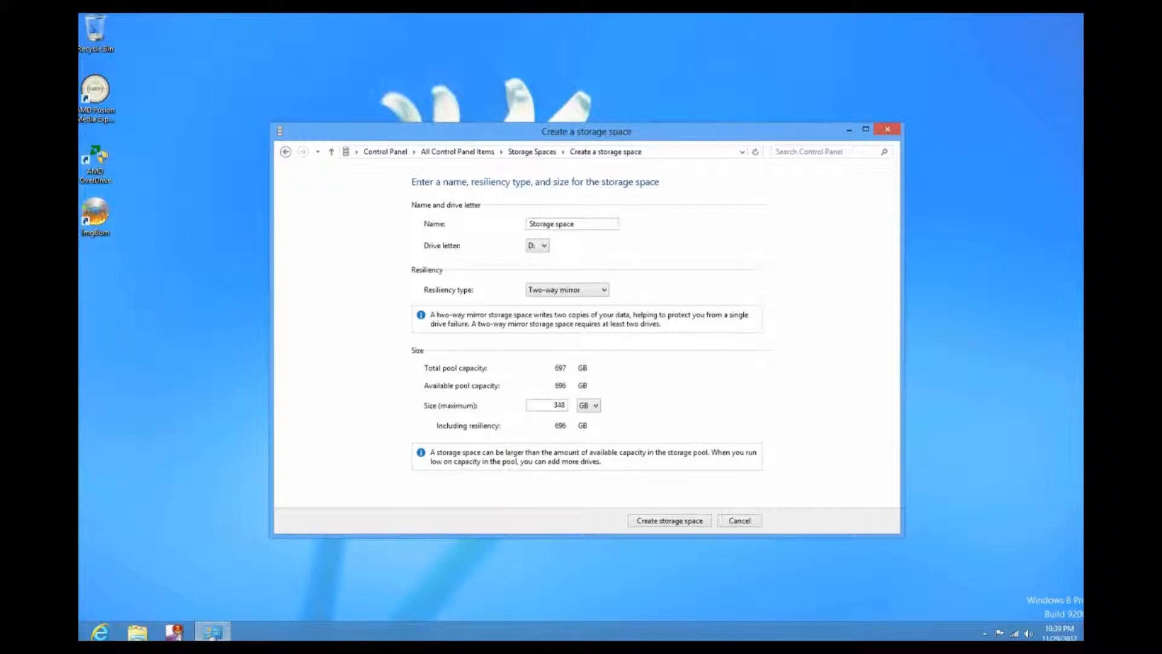
{"action": "left_click_drag", "start_coordinate": [529, 224], "coordinate": [576, 223]}
{"action": "type", "text": "Files"}
Step: Try the Simple, Three-way mirror and Parity resiliency types for the storage space in turn
{"action": "left_click", "coordinate": [604, 288]}
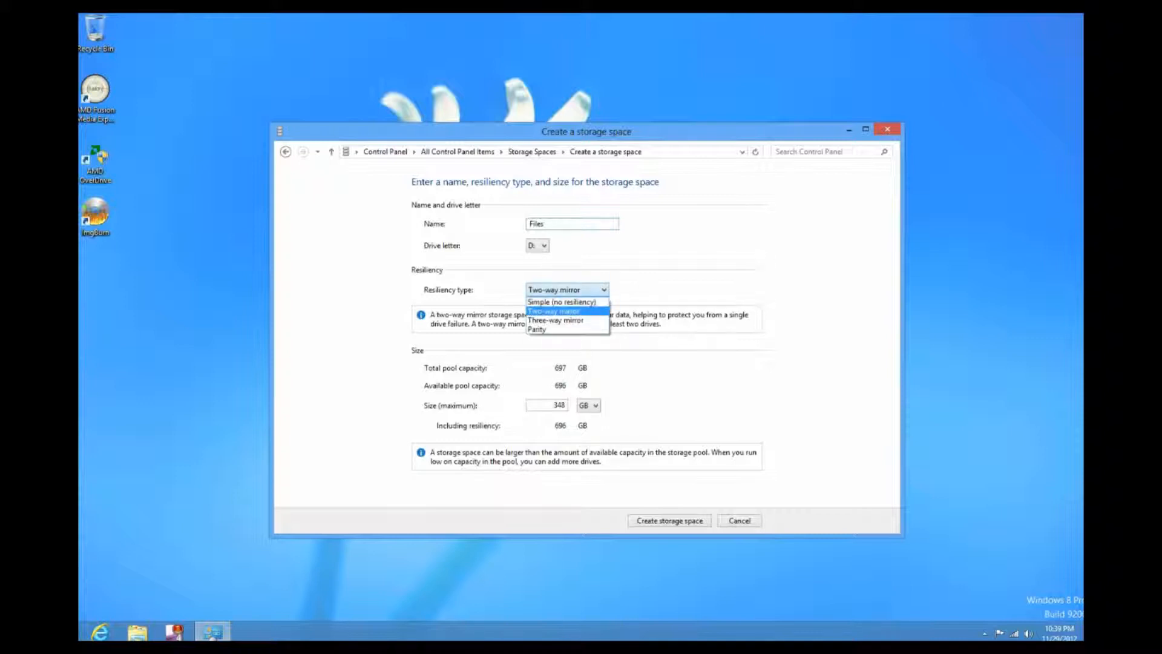
{"action": "key", "text": "Return"}
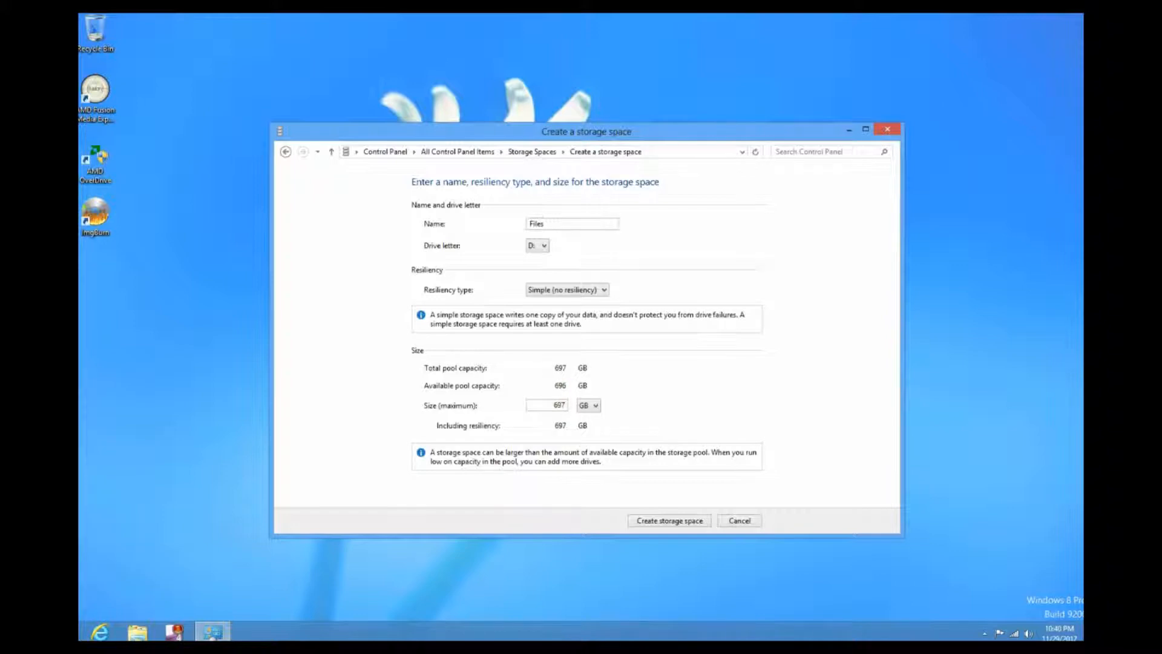
{"action": "left_click", "coordinate": [567, 290]}
{"action": "left_click", "coordinate": [557, 320]}
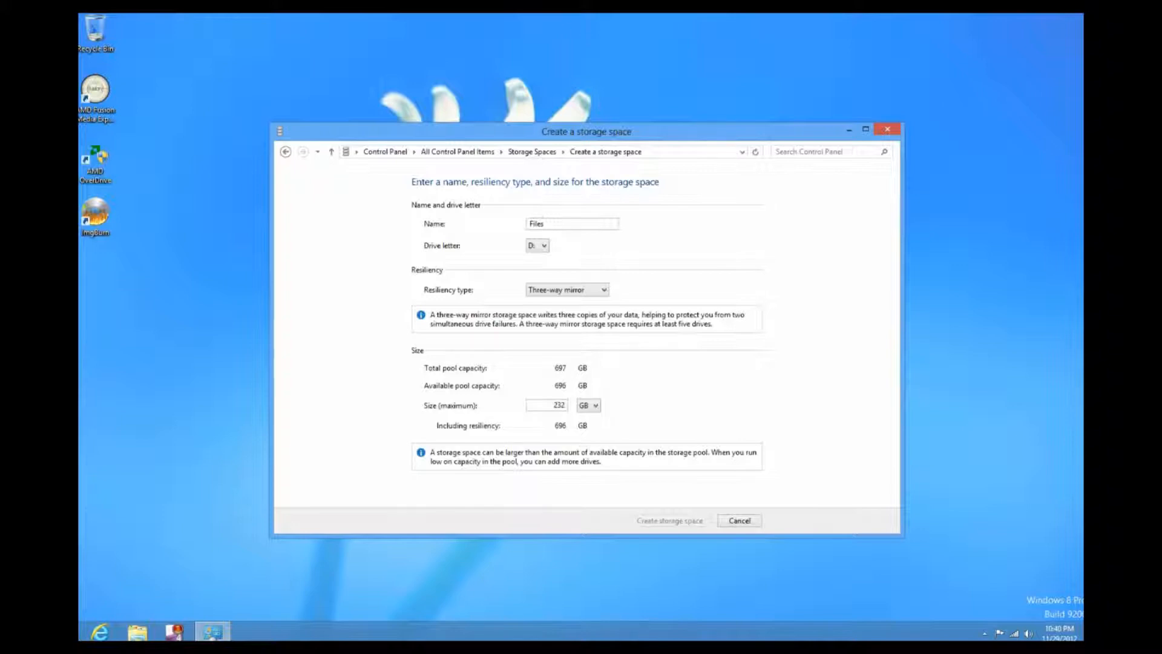
{"action": "left_click", "coordinate": [568, 290]}
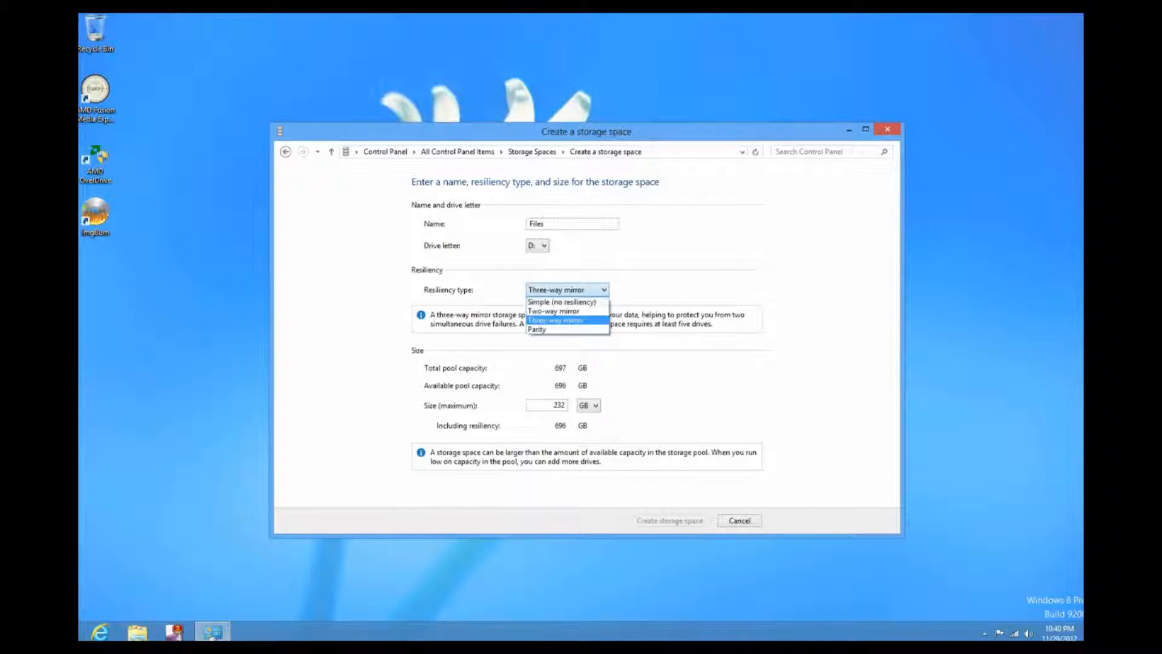
{"action": "left_click", "coordinate": [552, 329]}
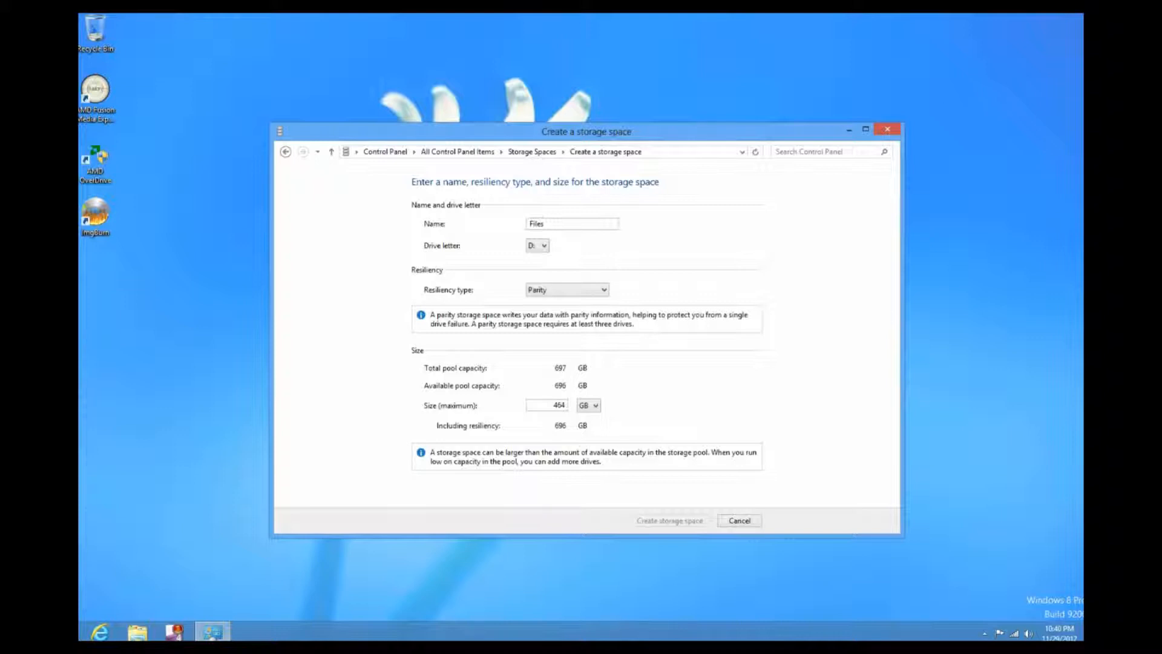
Step: Create the storage space with the Simple (no resiliency) type and expand the pool's list of physical drives
{"action": "left_click", "coordinate": [568, 290]}
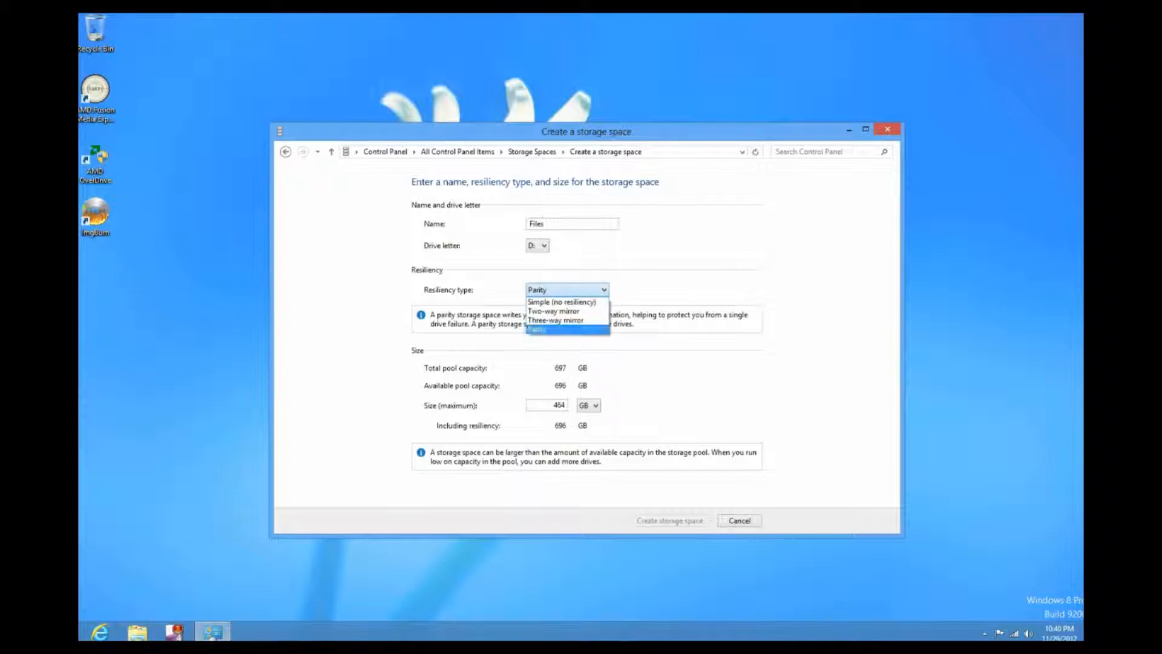
{"action": "left_click", "coordinate": [552, 302]}
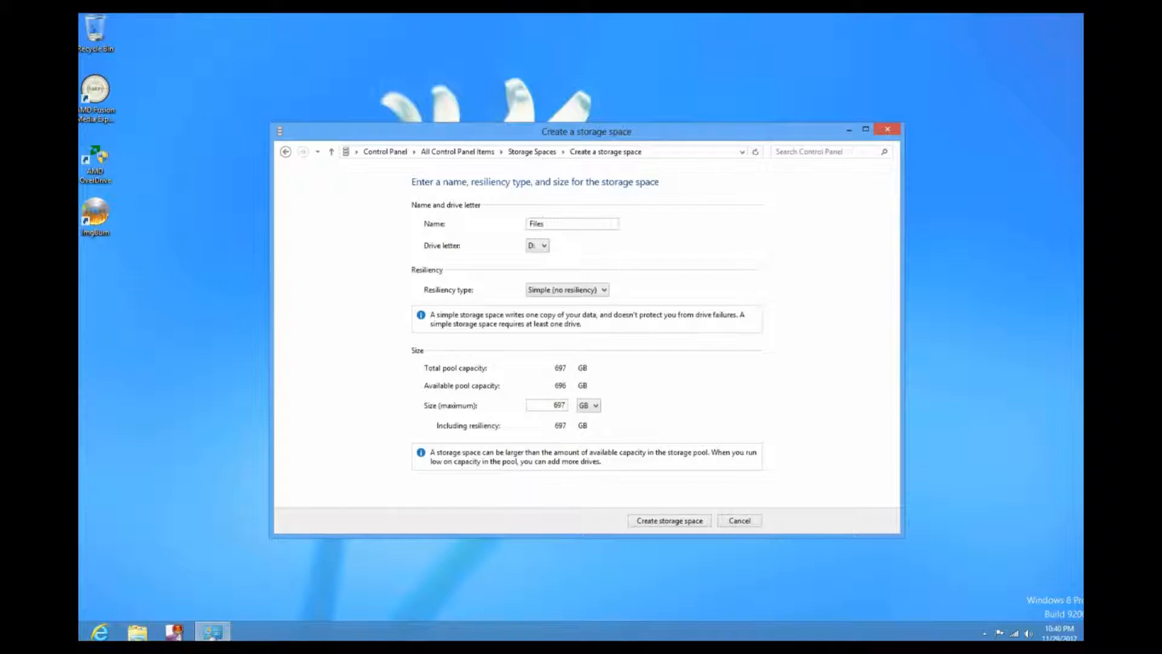
{"action": "left_click", "coordinate": [669, 521]}
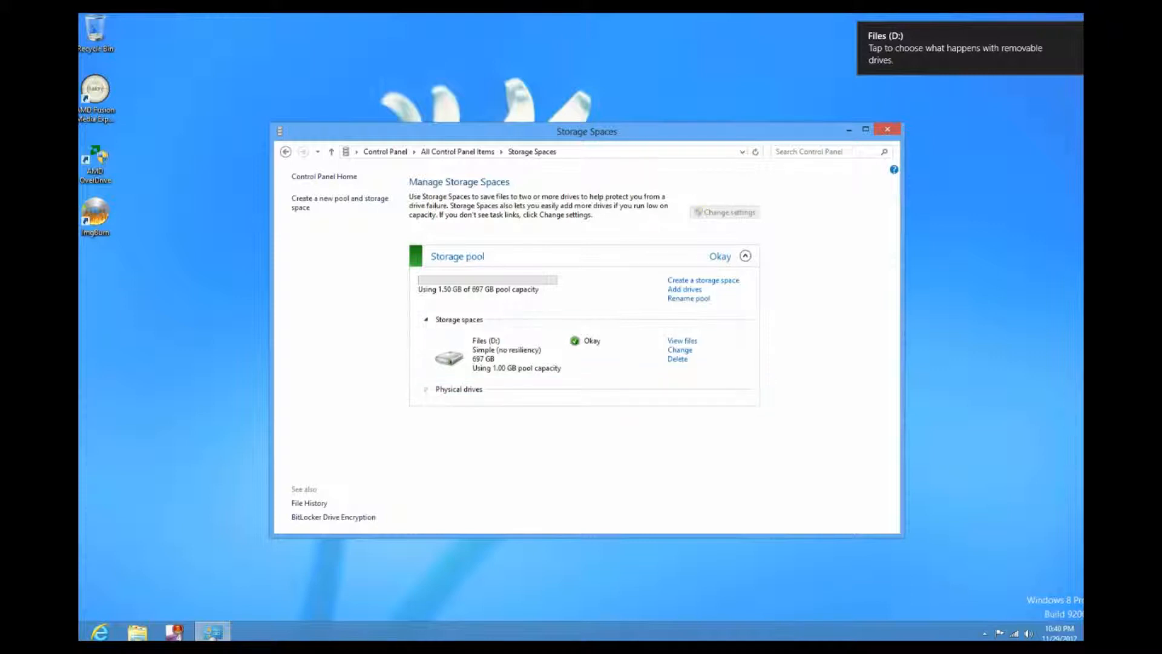
{"action": "left_click", "coordinate": [459, 389]}
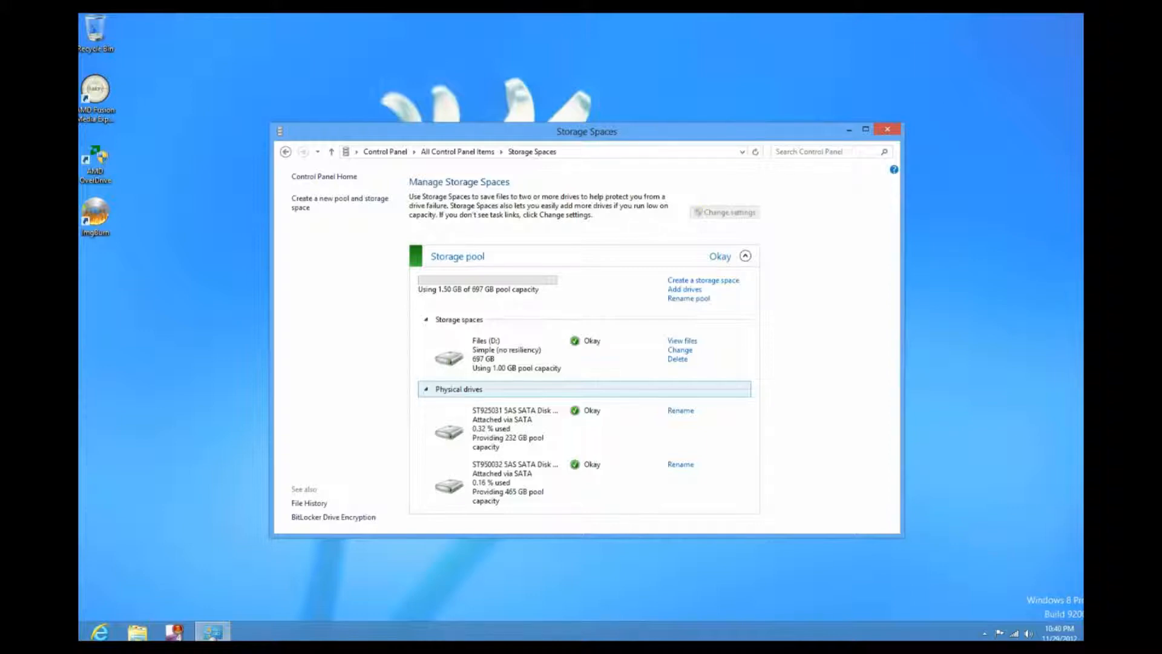
Step: Switch to File Explorer and remove the My Documents and Public Documents locations from the Documents library
{"action": "left_click", "coordinate": [138, 632]}
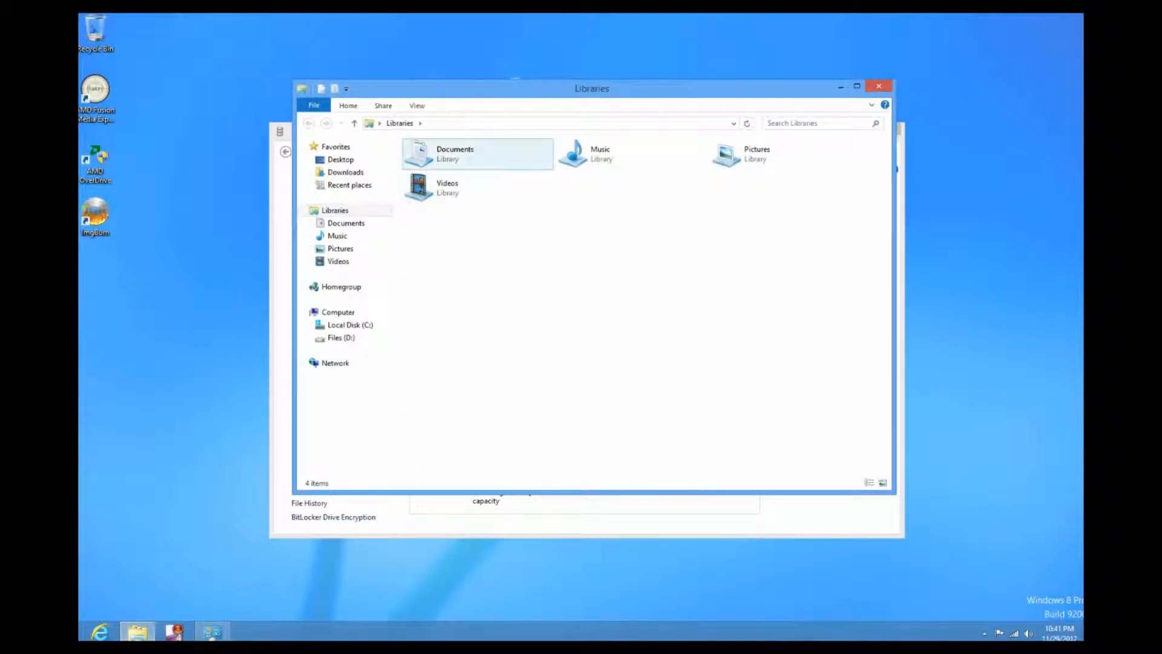
{"action": "right_click", "coordinate": [464, 151]}
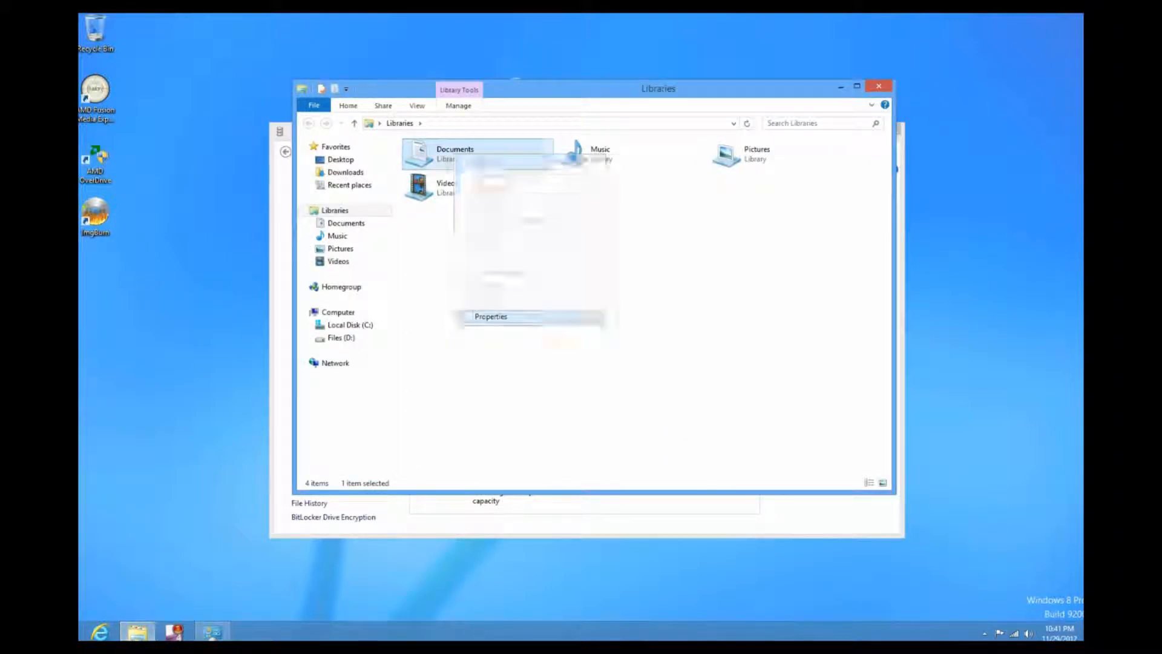
{"action": "left_click", "coordinate": [493, 314]}
{"action": "left_click", "coordinate": [555, 216]}
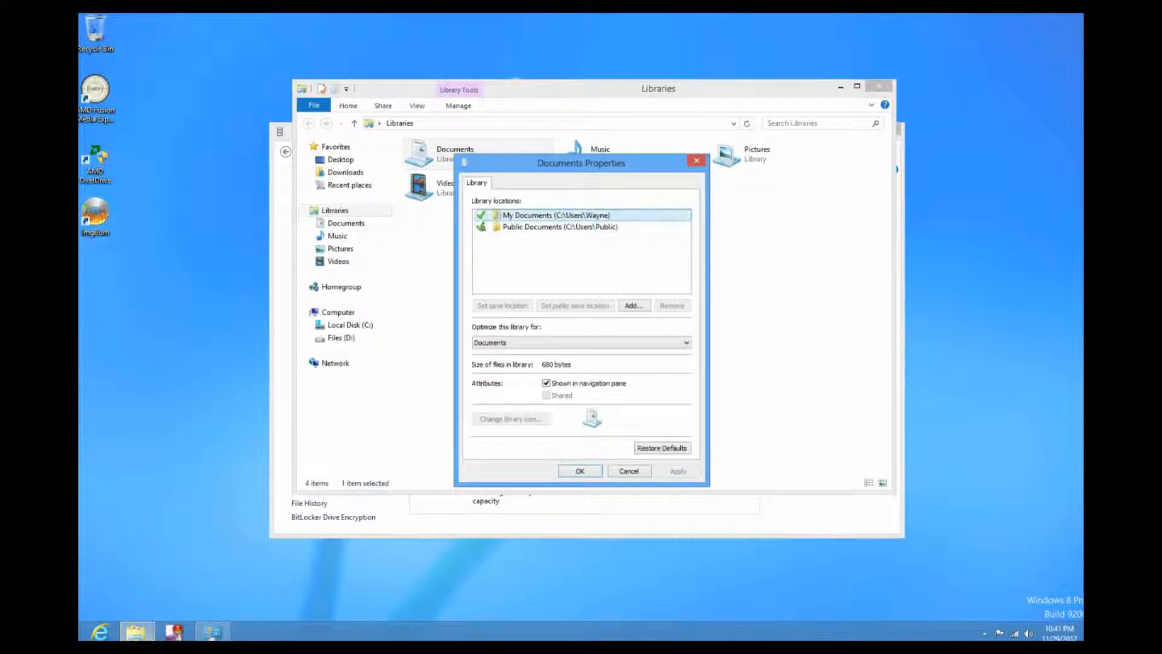
{"action": "left_click", "coordinate": [672, 306]}
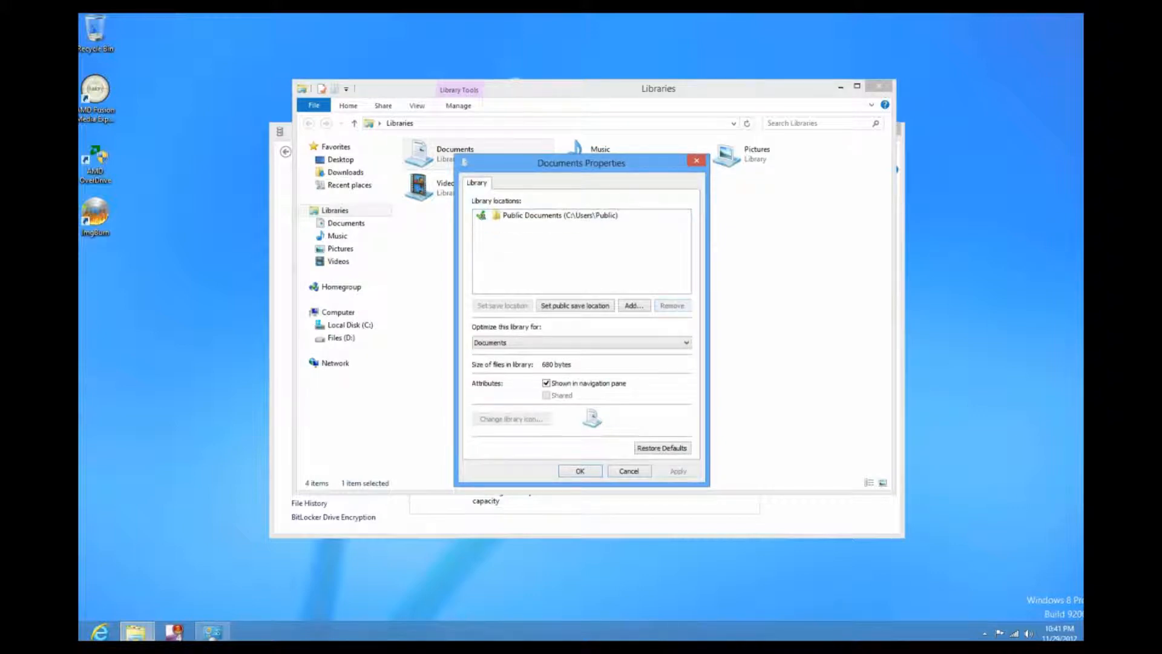
{"action": "left_click", "coordinate": [560, 216]}
{"action": "left_click", "coordinate": [672, 306]}
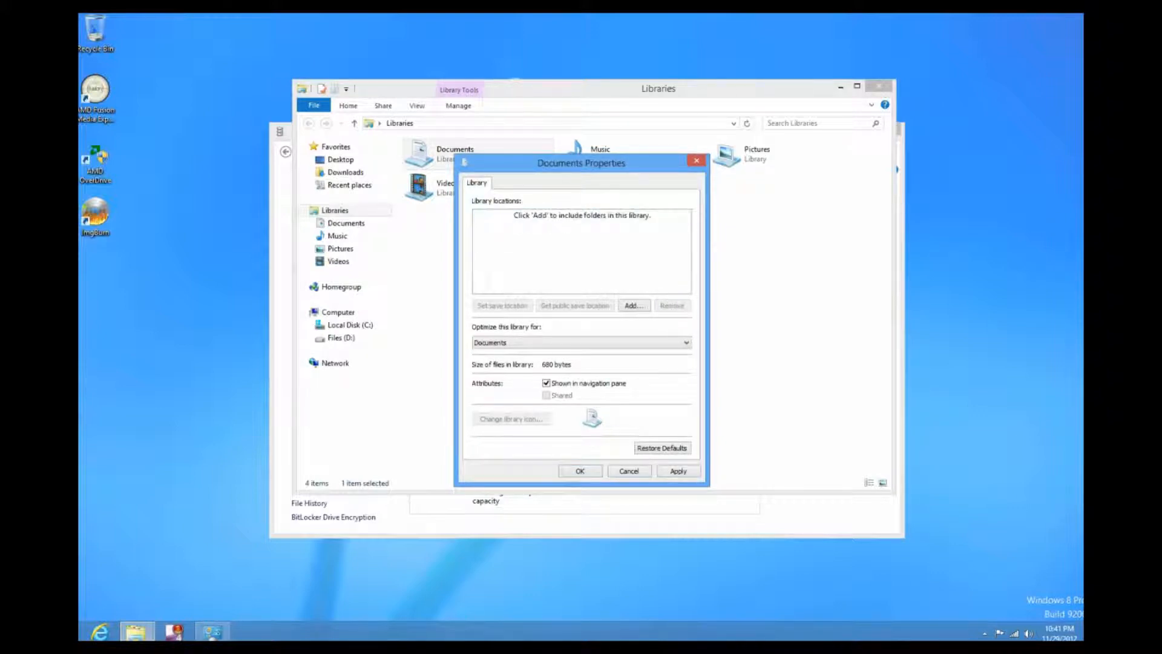
Step: Create a Documents folder on the Files (D:) drive and include it in the Documents library
{"action": "left_click", "coordinate": [634, 306]}
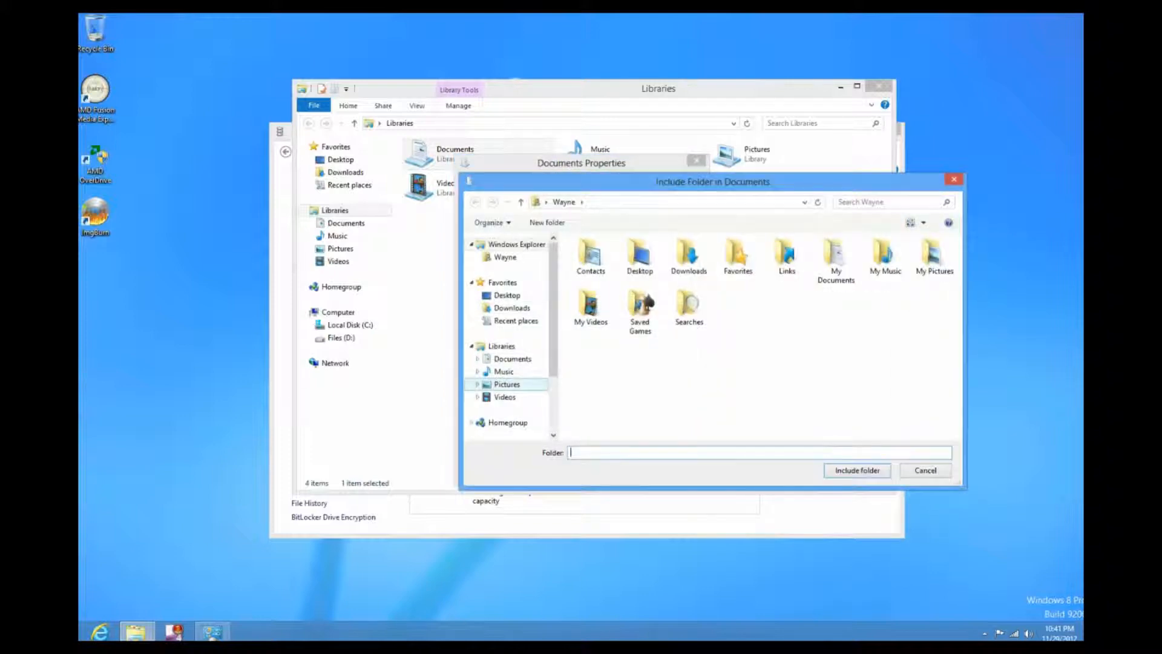
{"action": "scroll", "coordinate": [507, 391], "scroll_direction": "down", "scroll_amount": 2}
{"action": "left_click", "coordinate": [507, 391]}
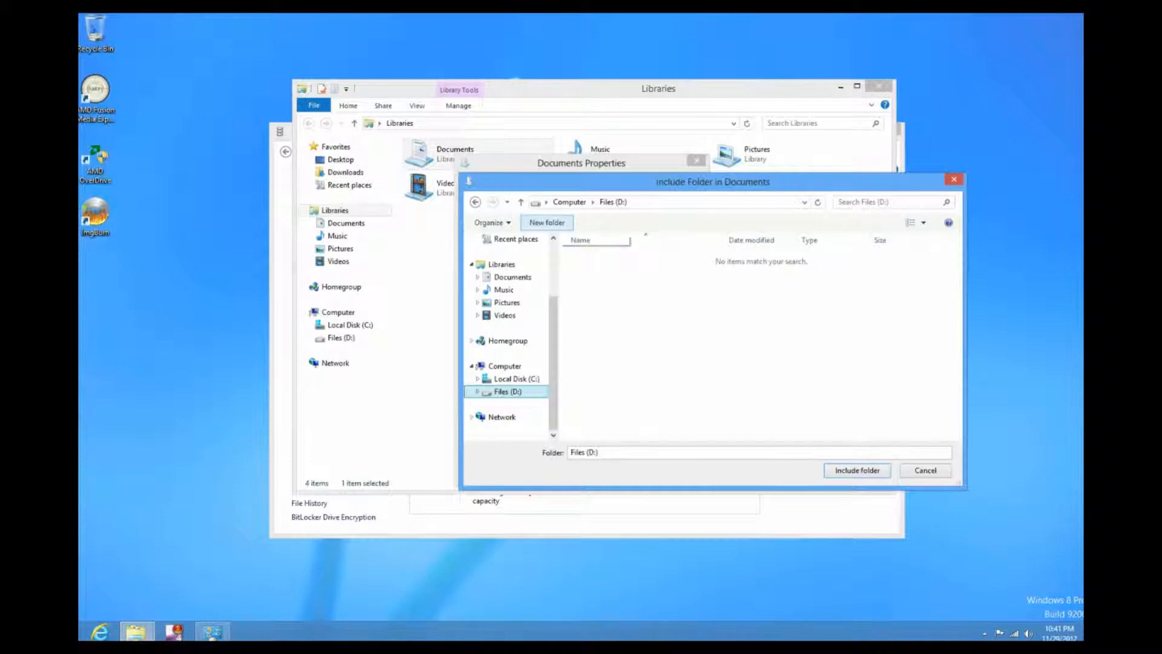
{"action": "left_click", "coordinate": [546, 222]}
{"action": "type", "text": "D"}
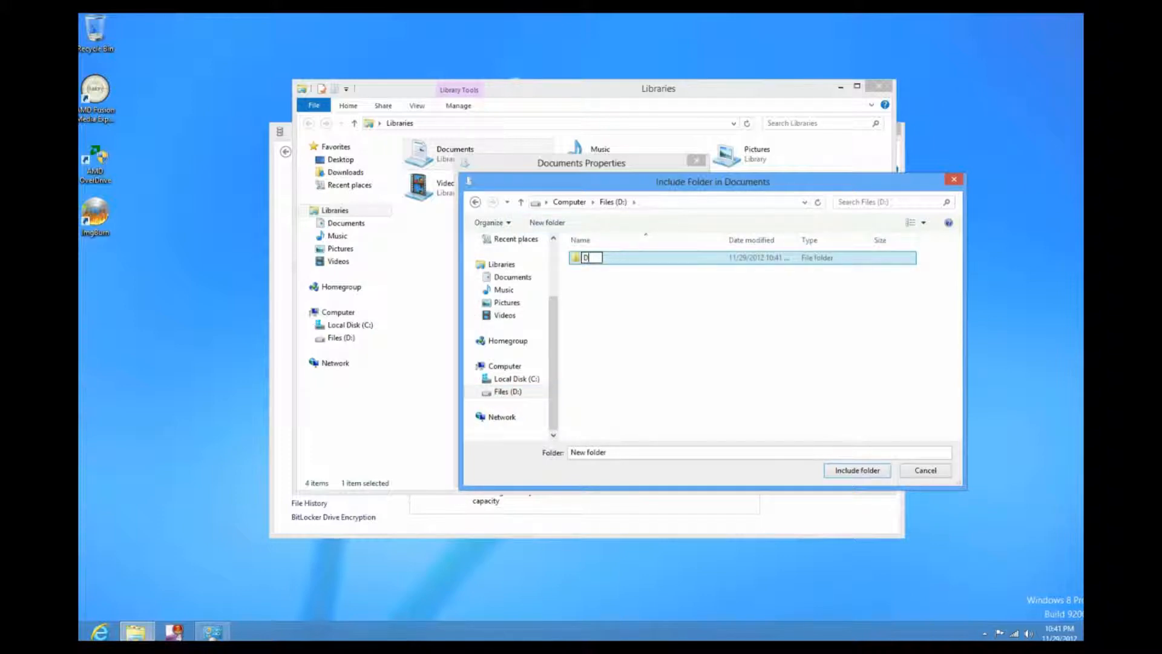
{"action": "type", "text": "ocuments"}
{"action": "key", "text": "Return"}
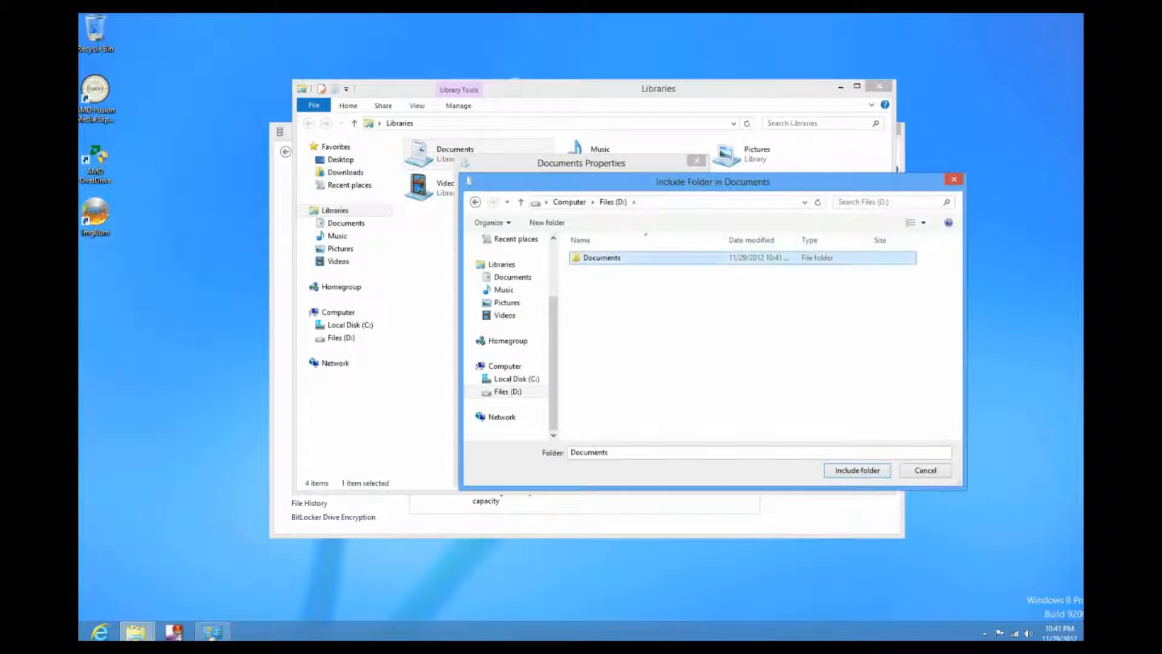
{"action": "key", "text": "Return"}
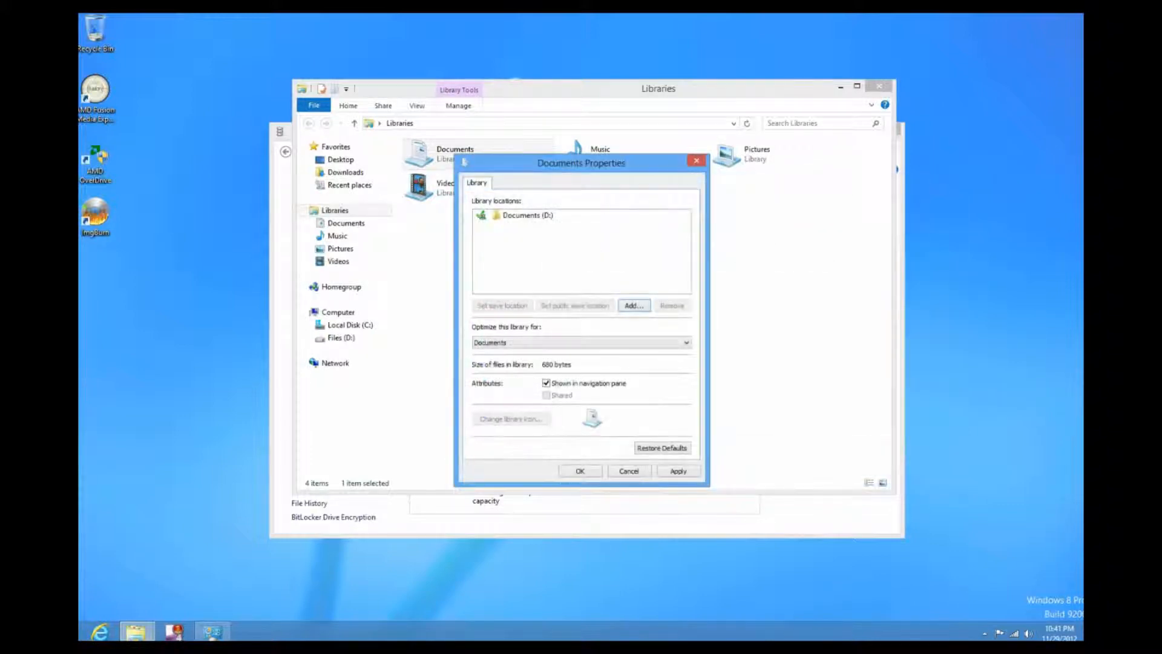
{"action": "key", "text": "Return"}
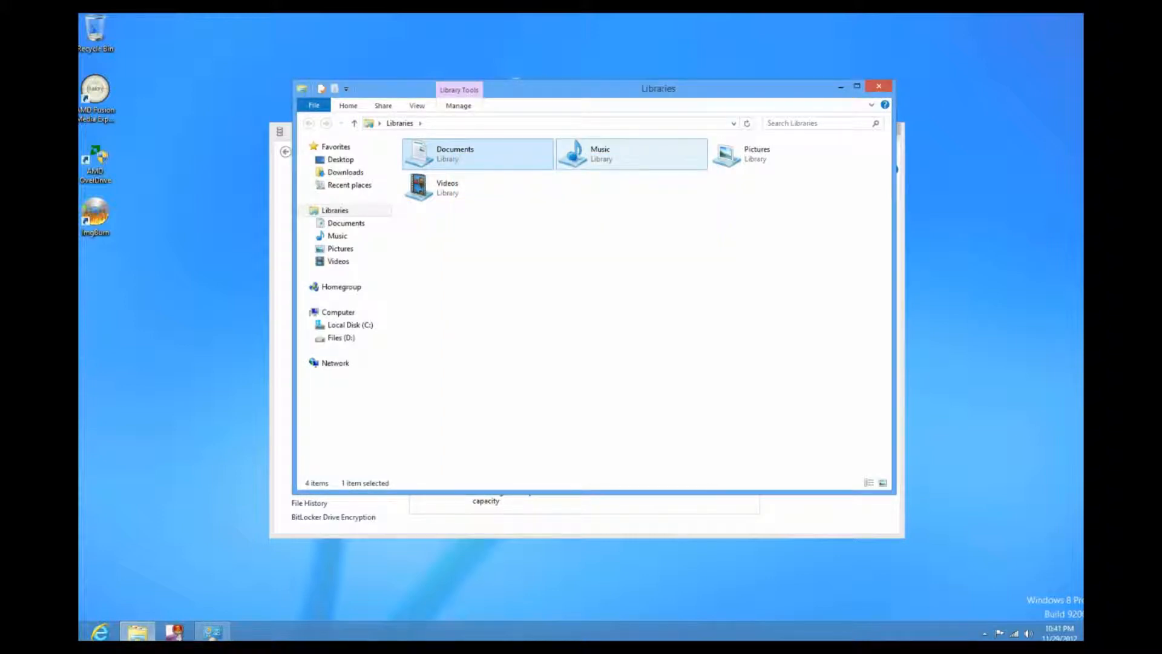
Step: Remove the My Music and Public Music locations from the Music library
{"action": "right_click", "coordinate": [612, 155]}
{"action": "key", "text": "Return"}
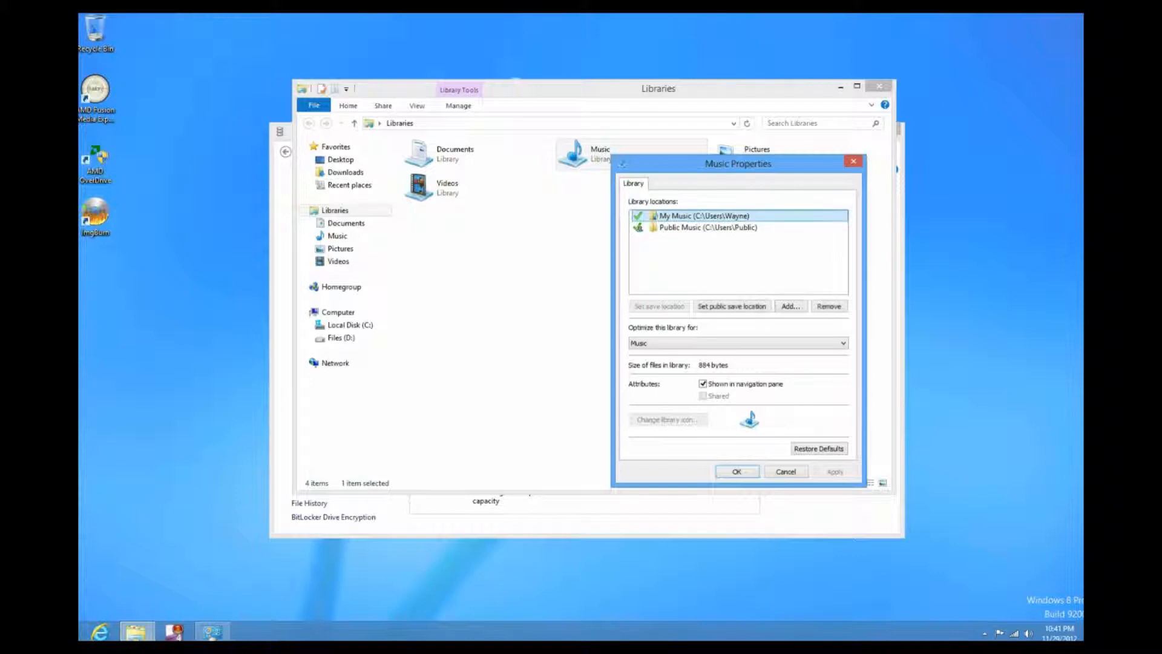
{"action": "left_click", "coordinate": [829, 306]}
{"action": "left_click", "coordinate": [708, 216]}
{"action": "left_click", "coordinate": [829, 306]}
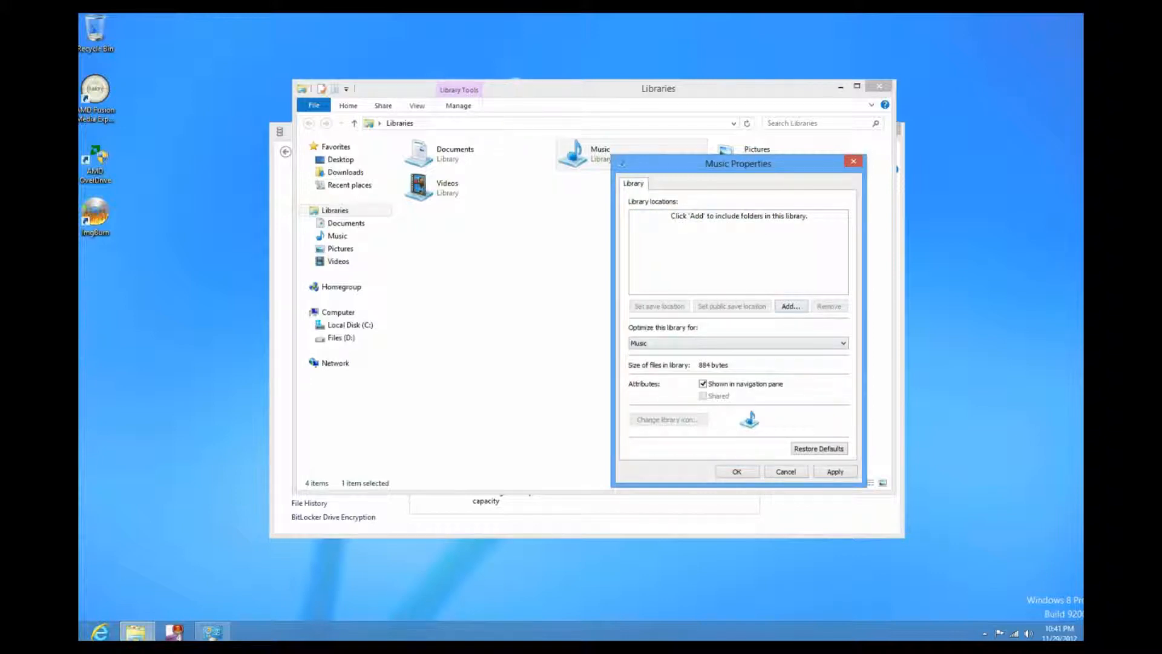
Step: Create a Music folder on the Files (D:) drive and include it in the Music library
{"action": "left_click", "coordinate": [790, 306]}
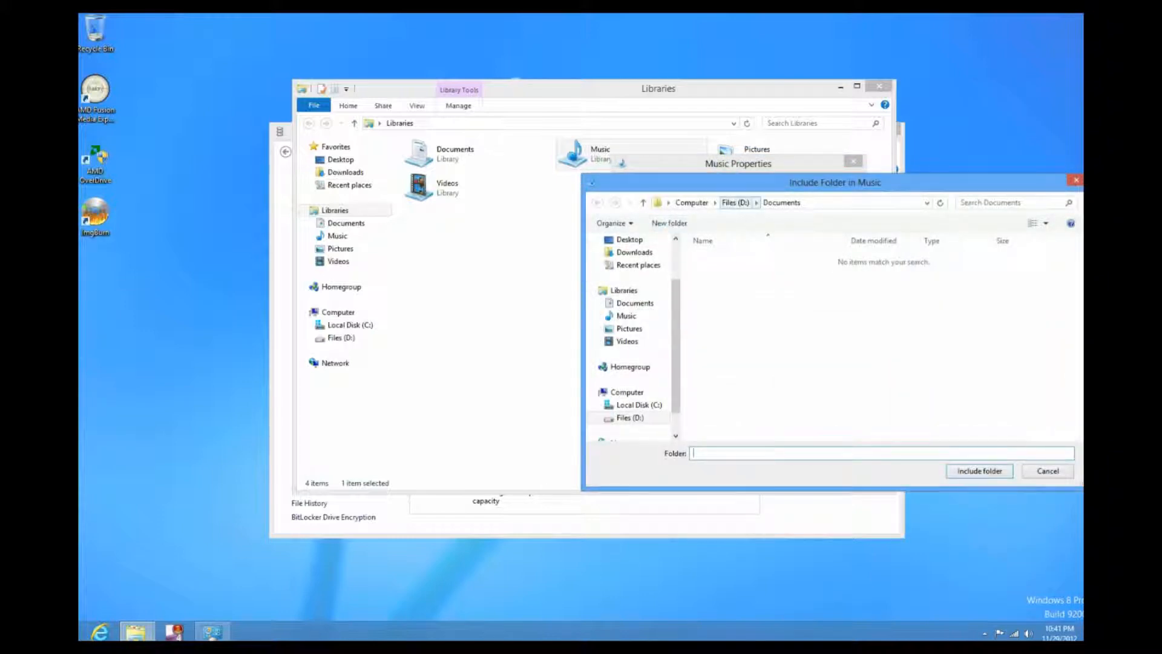
{"action": "left_click", "coordinate": [735, 202]}
{"action": "left_click", "coordinate": [669, 223]}
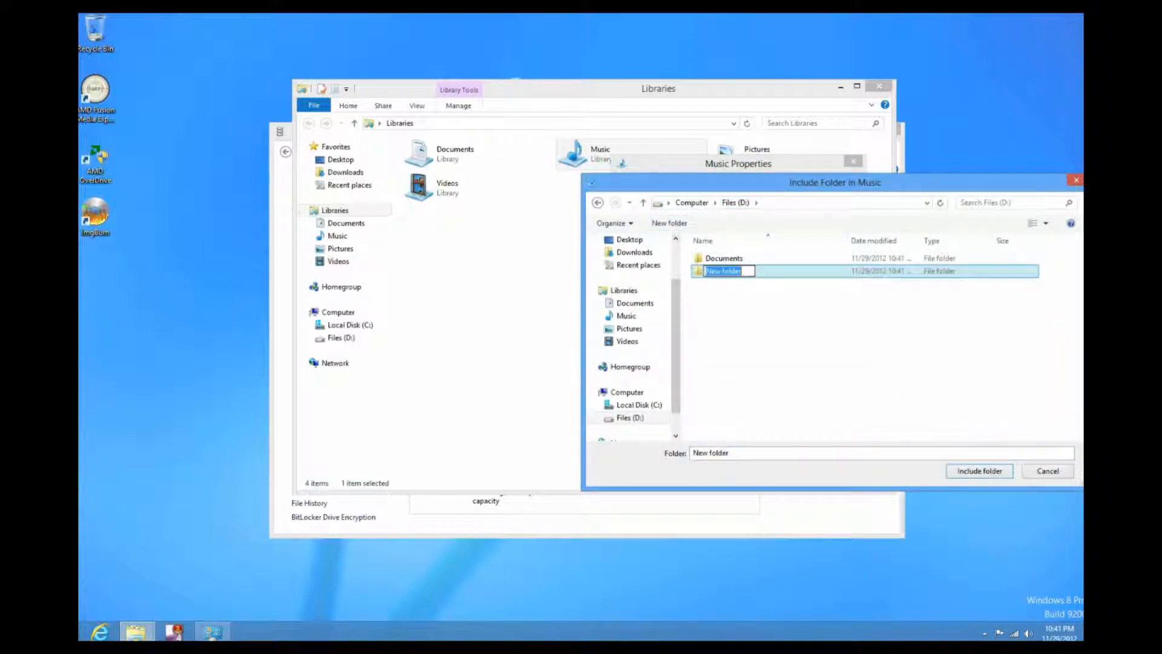
{"action": "type", "text": "Music"}
{"action": "key", "text": "Return"}
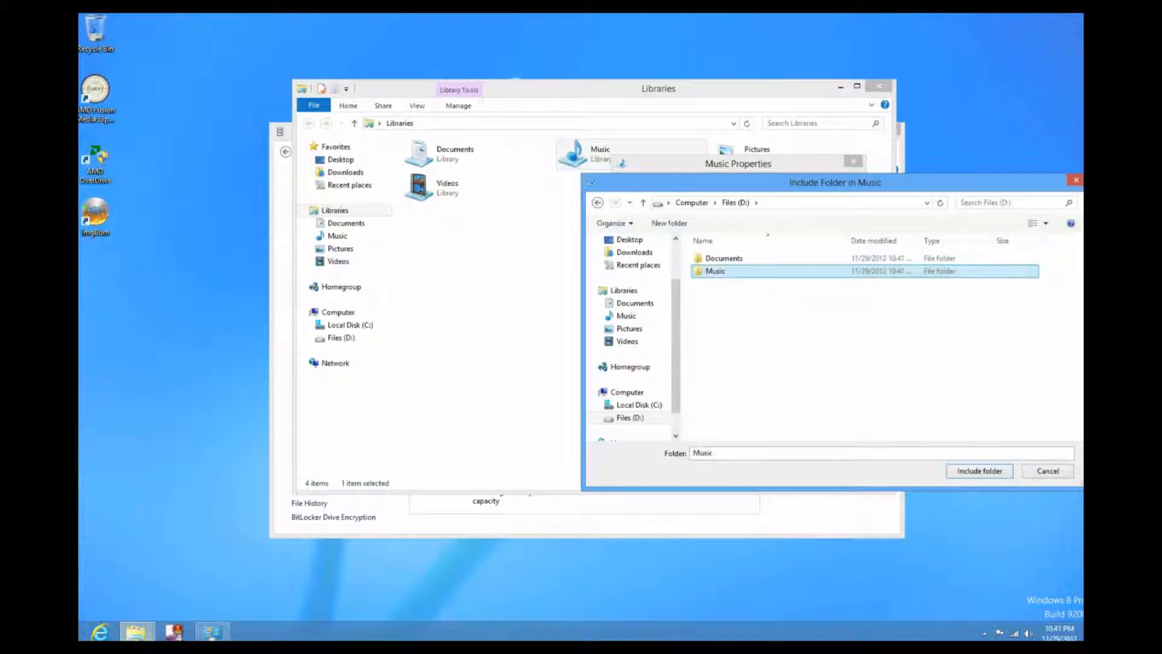
{"action": "key", "text": "Return"}
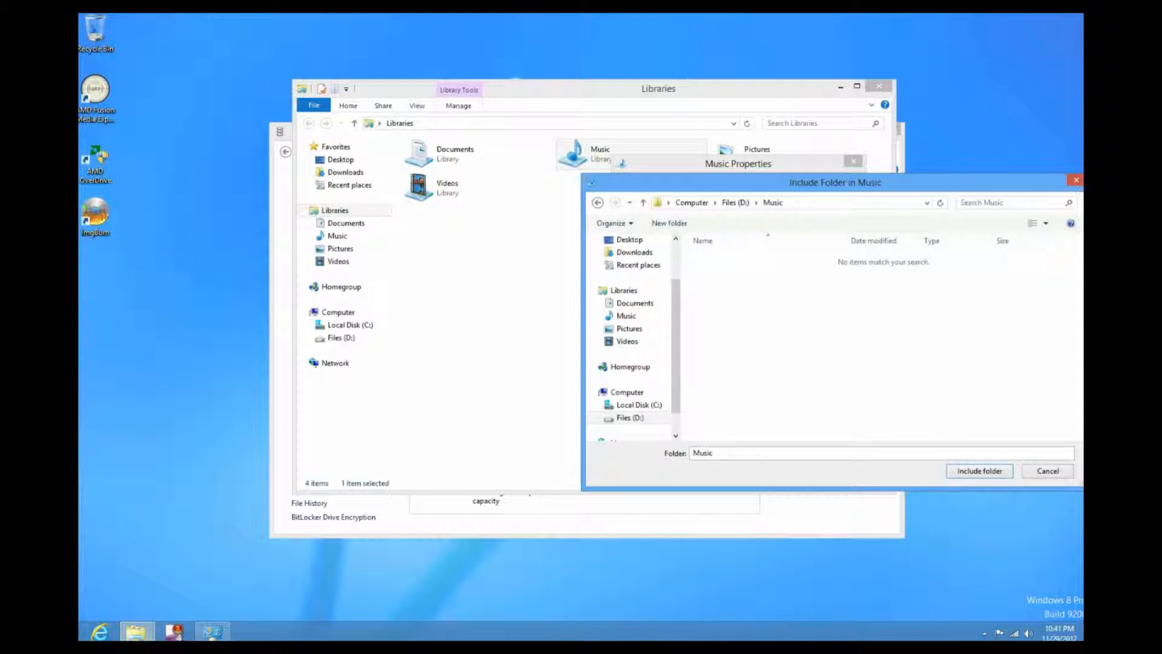
{"action": "key", "text": "Return"}
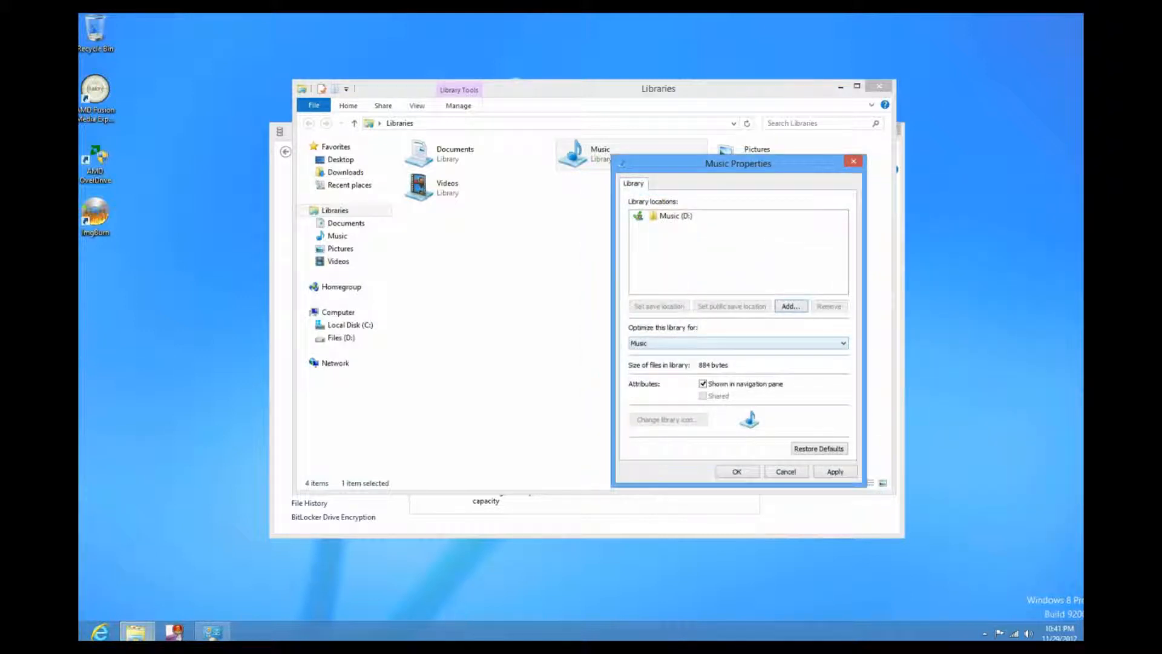
{"action": "left_click", "coordinate": [737, 471]}
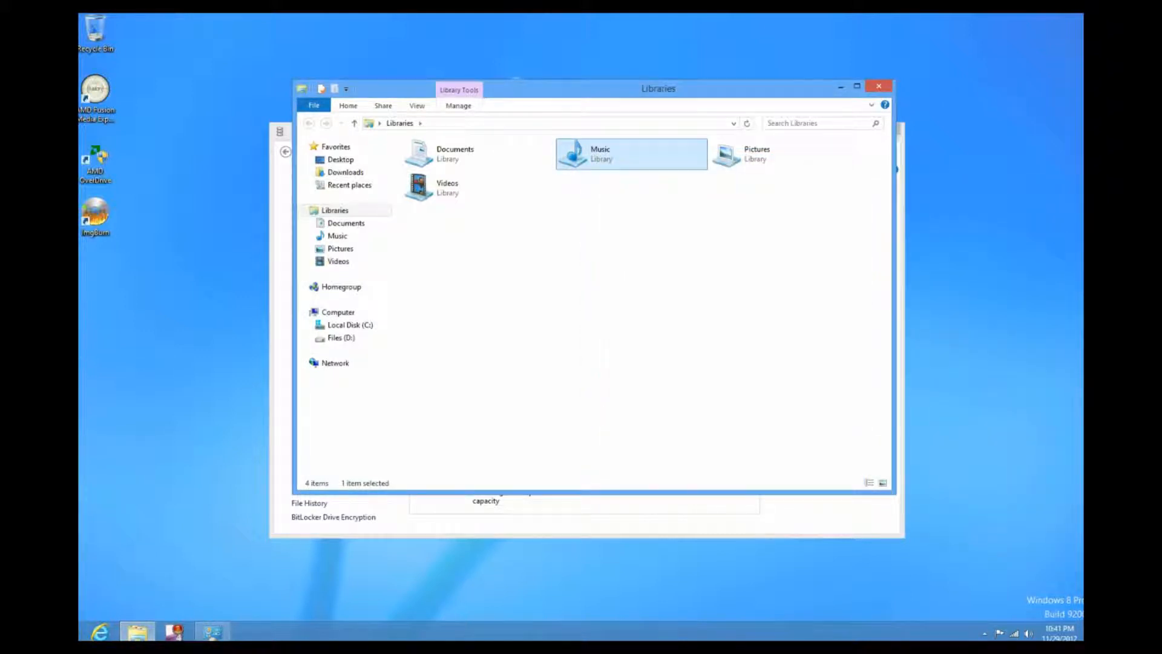
Step: Remove the My Pictures and Public Pictures locations from the Pictures library
{"action": "right_click", "coordinate": [743, 158]}
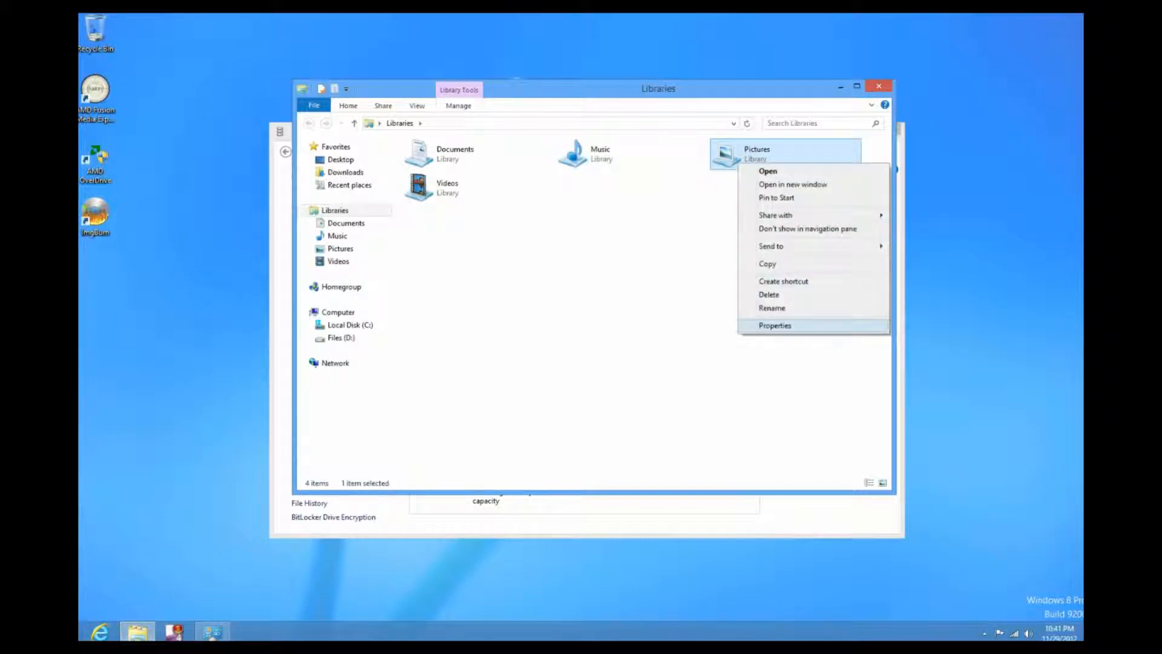
{"action": "left_click", "coordinate": [773, 324]}
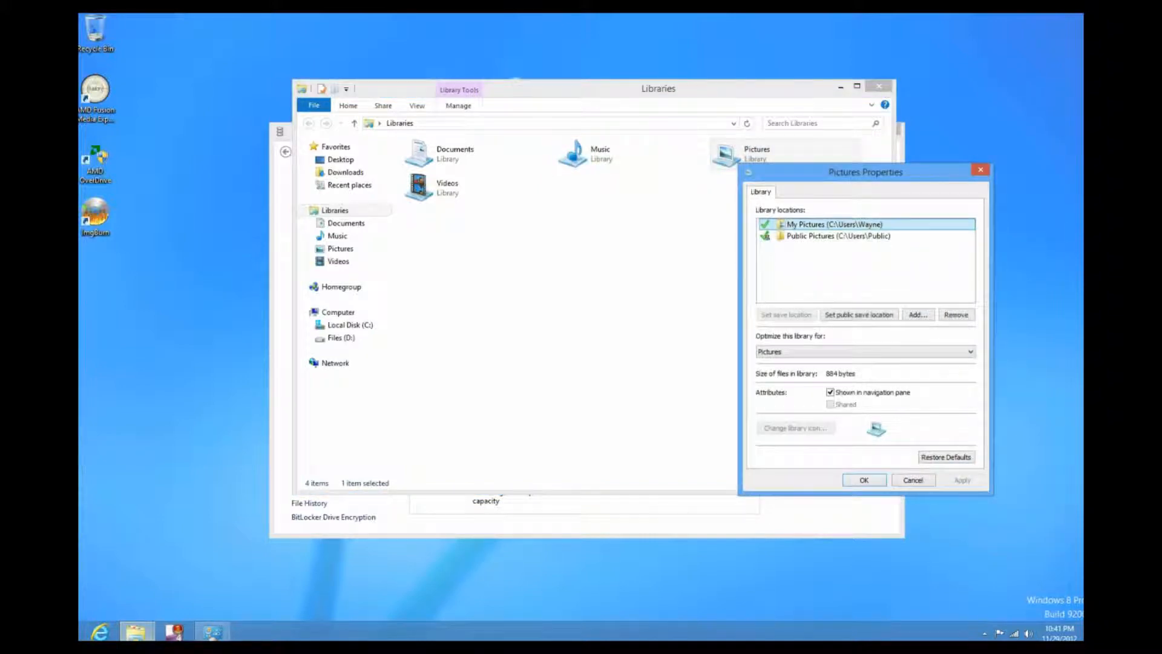
{"action": "left_click", "coordinate": [957, 315]}
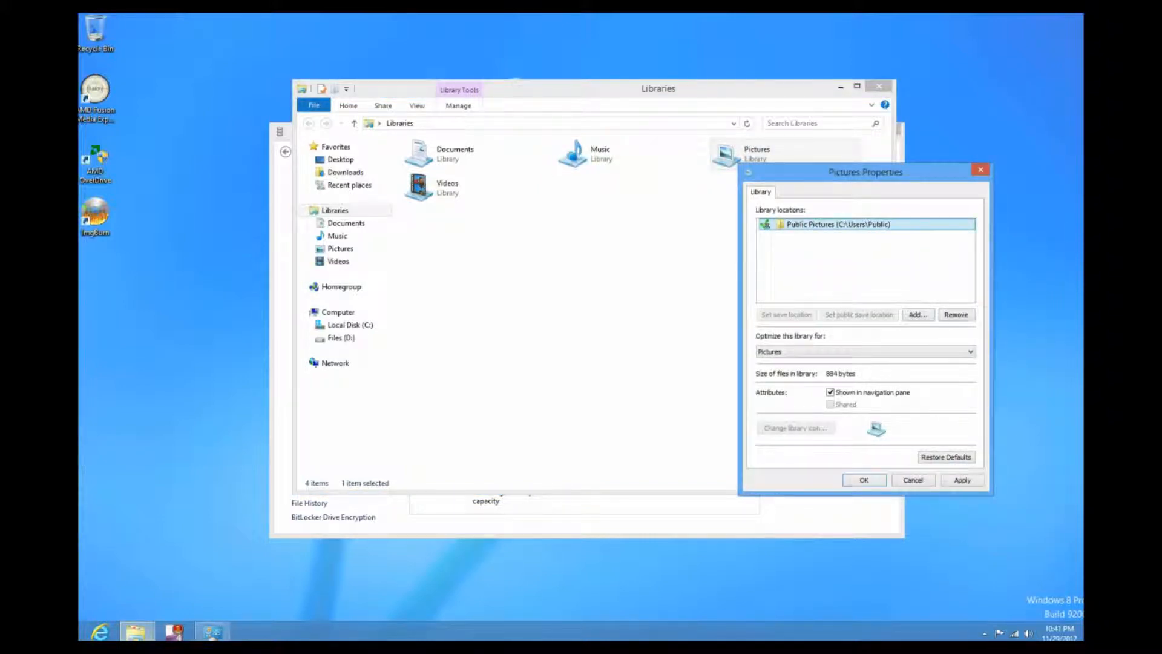
{"action": "left_click", "coordinate": [956, 314]}
Step: Create a Pictures folder on the Files (D:) drive and include it in the Pictures library
{"action": "left_click", "coordinate": [918, 314]}
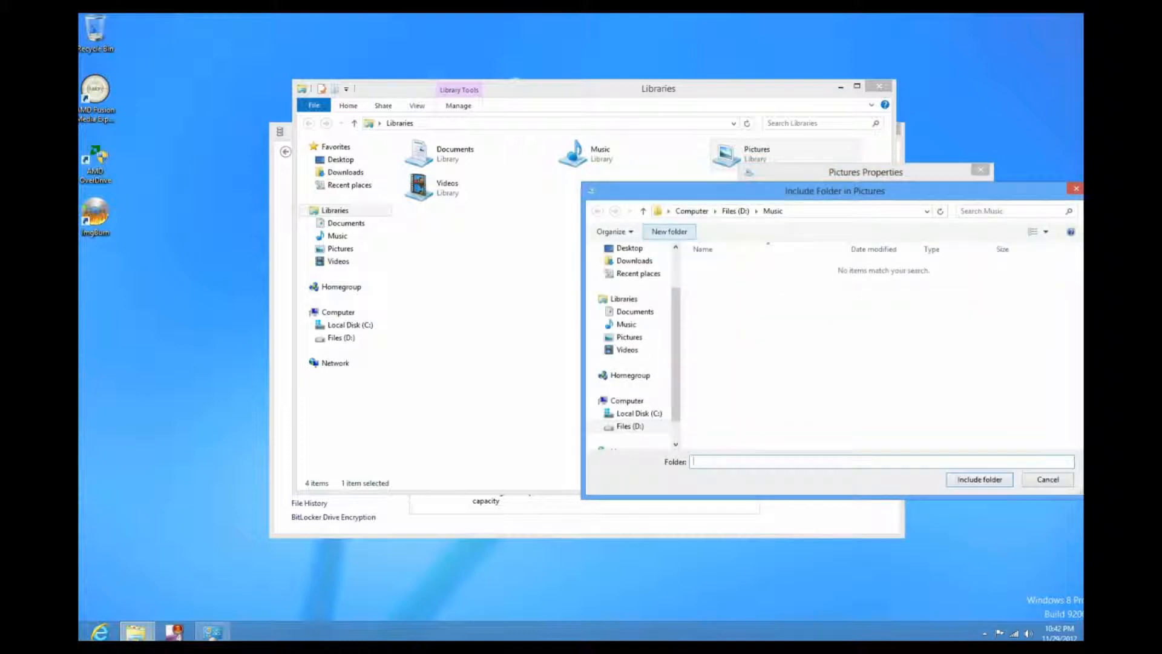
{"action": "left_click", "coordinate": [643, 210]}
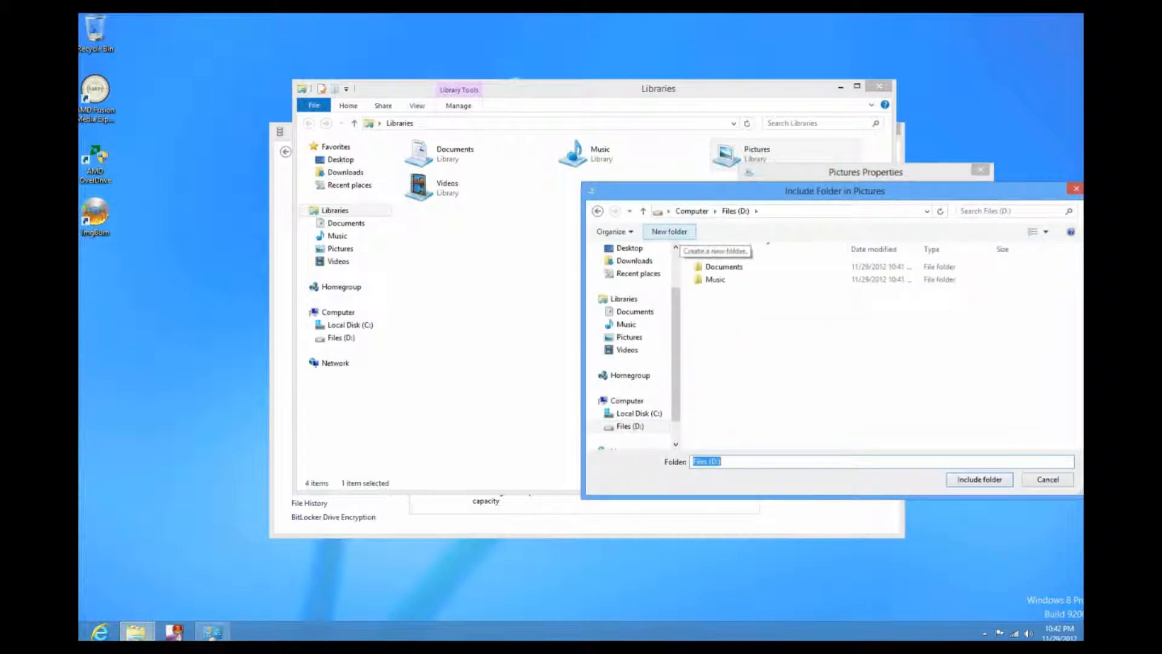
{"action": "left_click", "coordinate": [669, 231]}
{"action": "type", "text": "Picturses"}
{"action": "key", "text": "Return"}
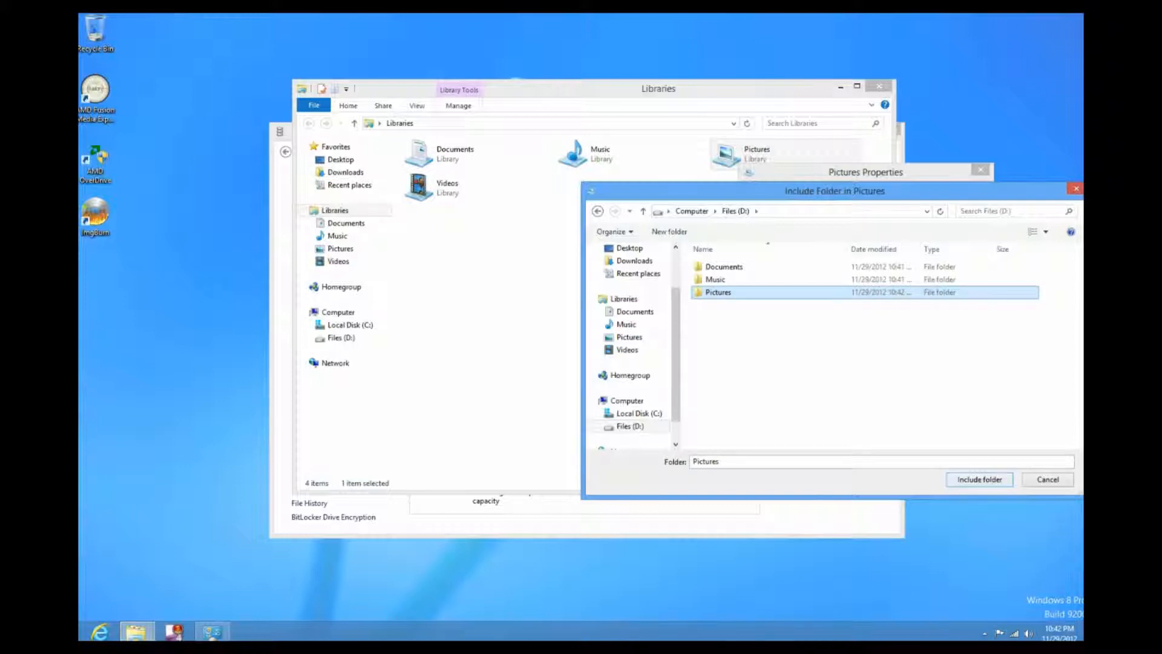
{"action": "key", "text": "Return"}
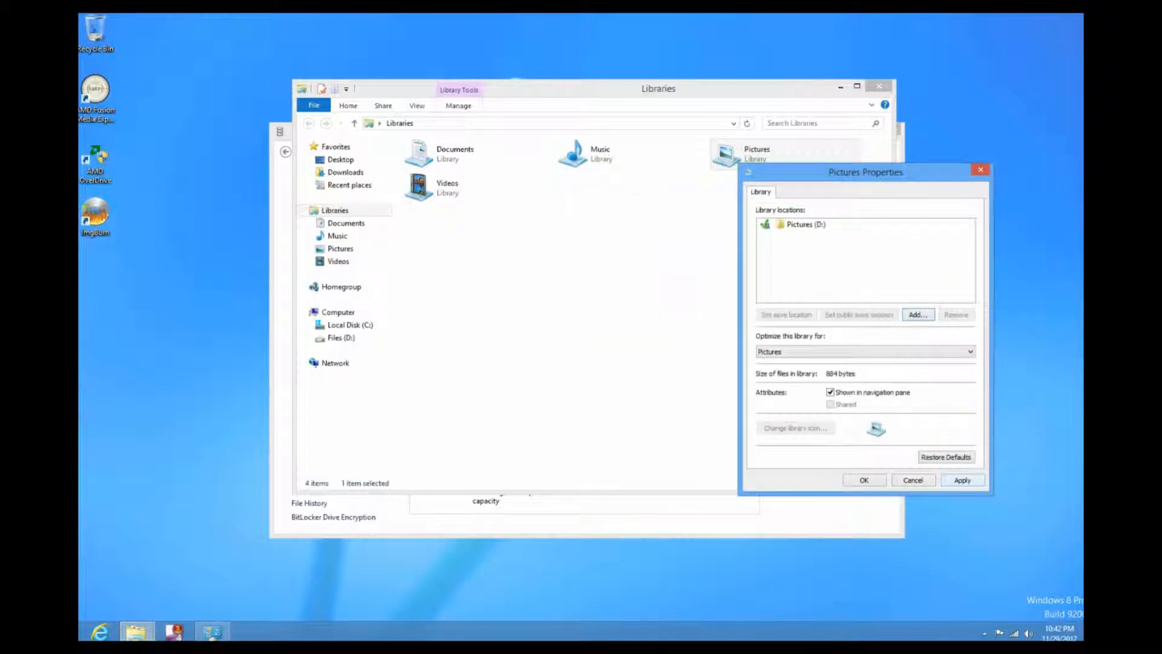
{"action": "key", "text": "Return"}
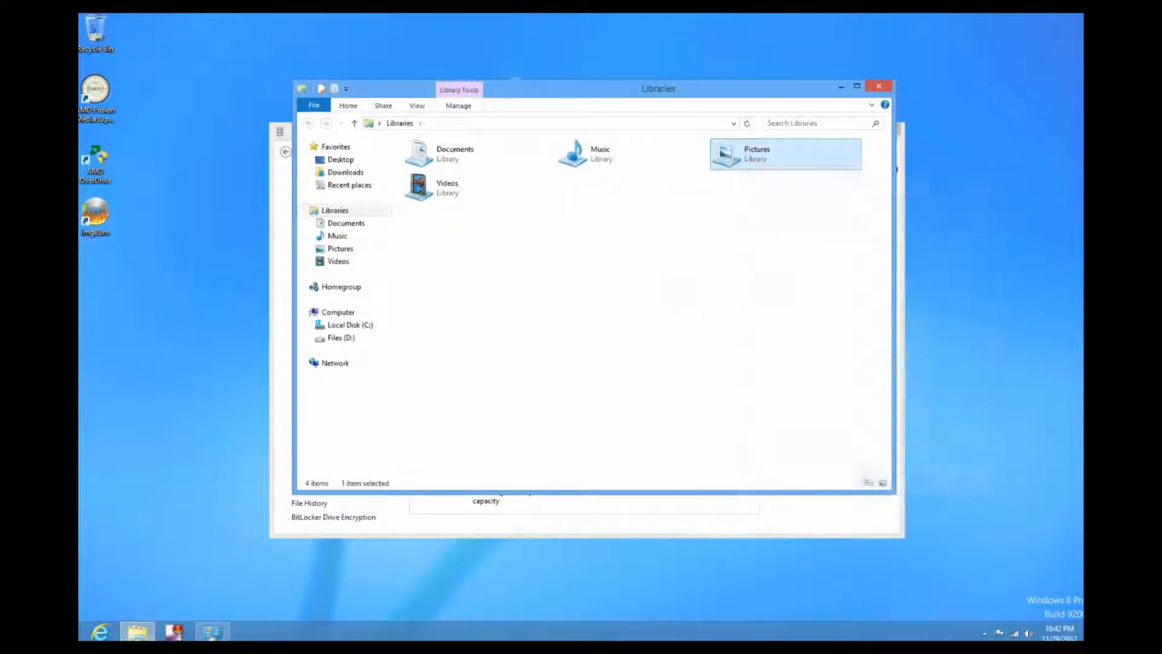
Step: Remove the My Videos and Public Videos locations from the Videos library
{"action": "right_click", "coordinate": [439, 189]}
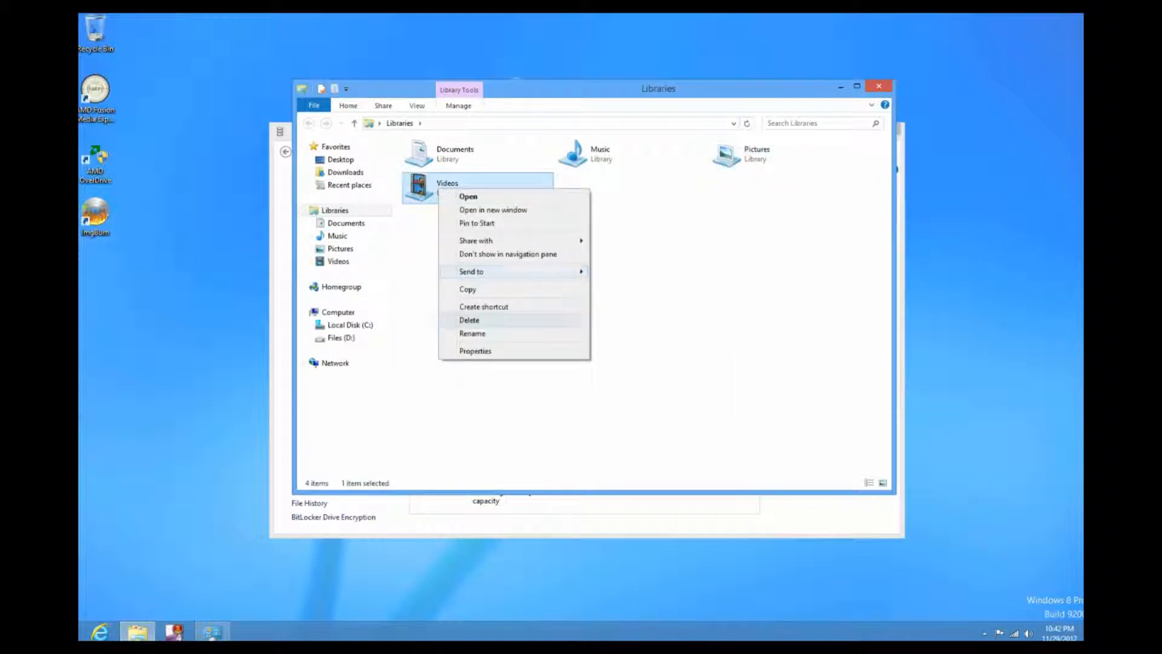
{"action": "key", "text": "Return"}
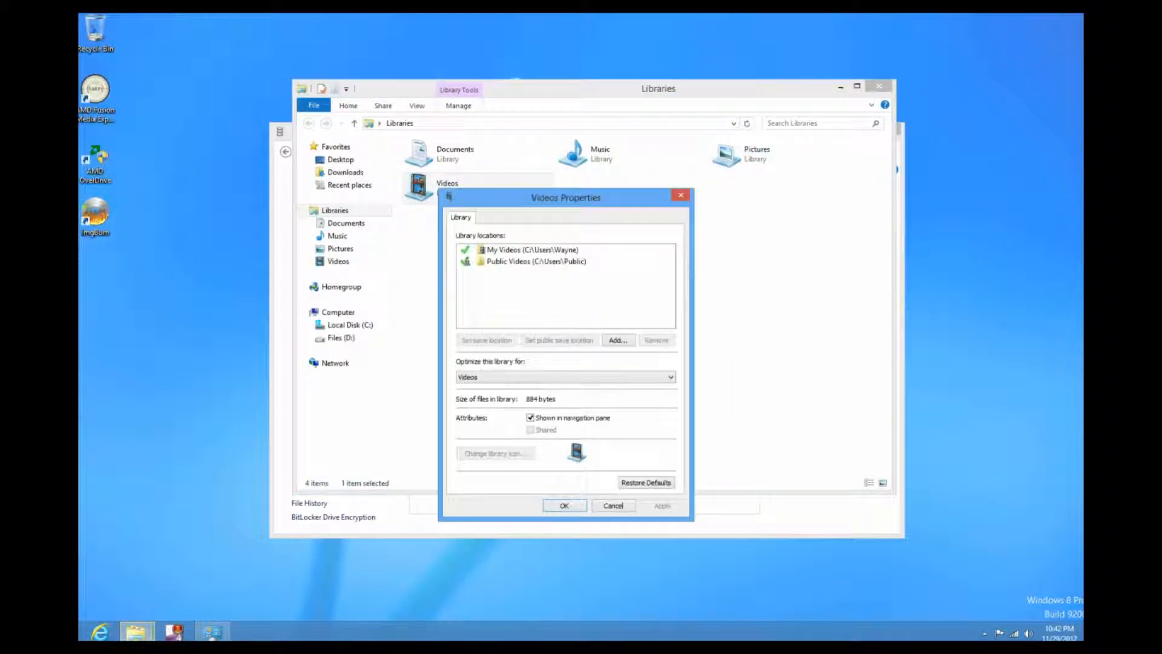
{"action": "left_click", "coordinate": [539, 250]}
{"action": "left_click", "coordinate": [656, 340]}
{"action": "left_click", "coordinate": [539, 250]}
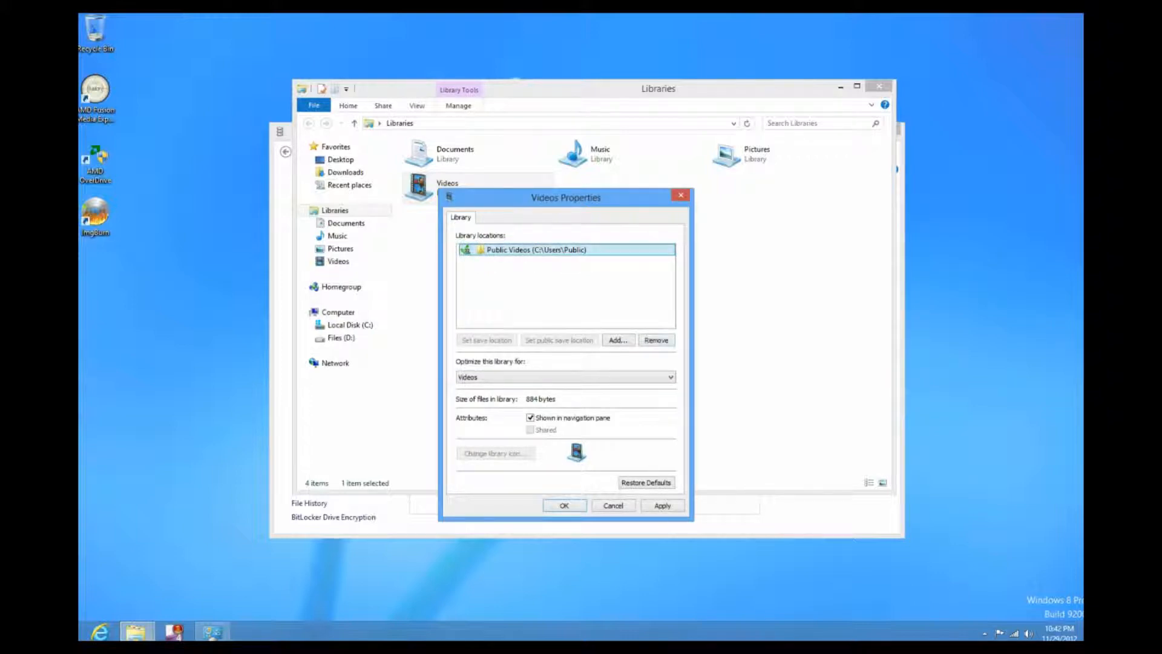
{"action": "left_click", "coordinate": [656, 340]}
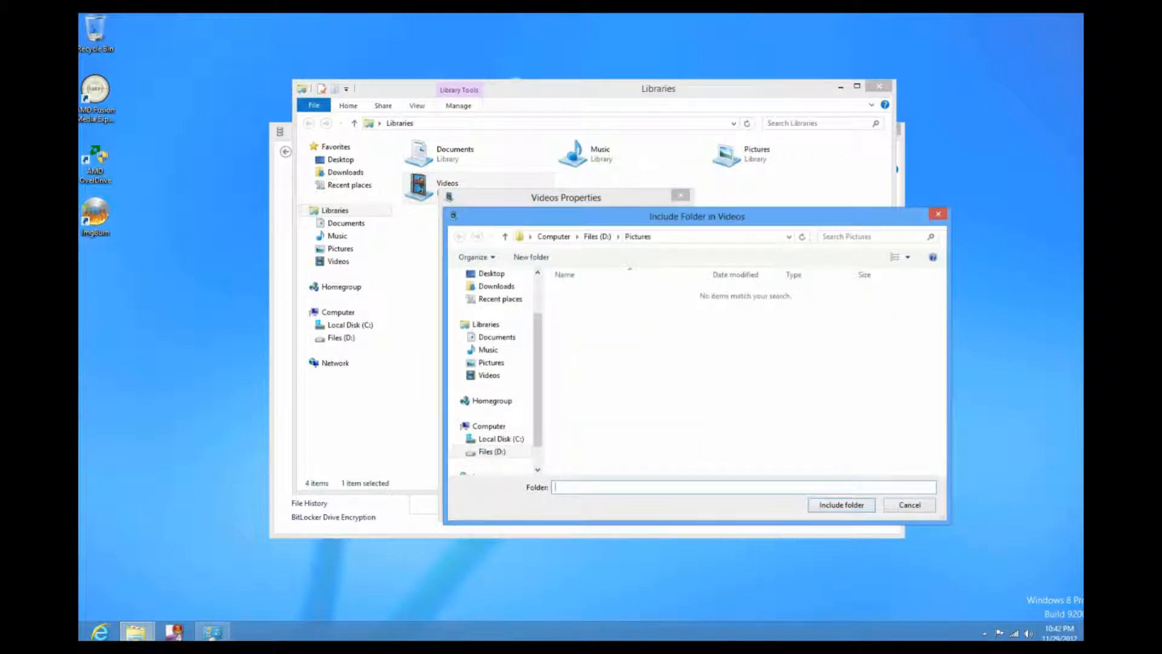
Step: Create a Videos folder on the Files (D:) drive and include it in the Videos library
{"action": "left_click", "coordinate": [597, 237]}
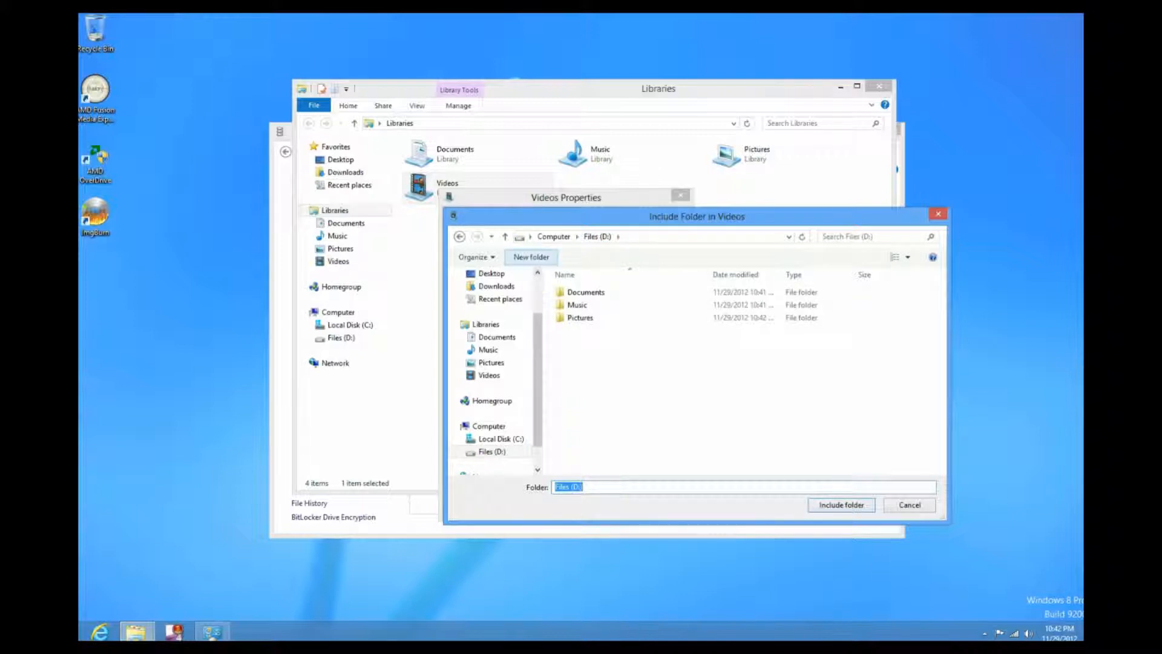
{"action": "left_click", "coordinate": [532, 257]}
{"action": "type", "text": "Videos"}
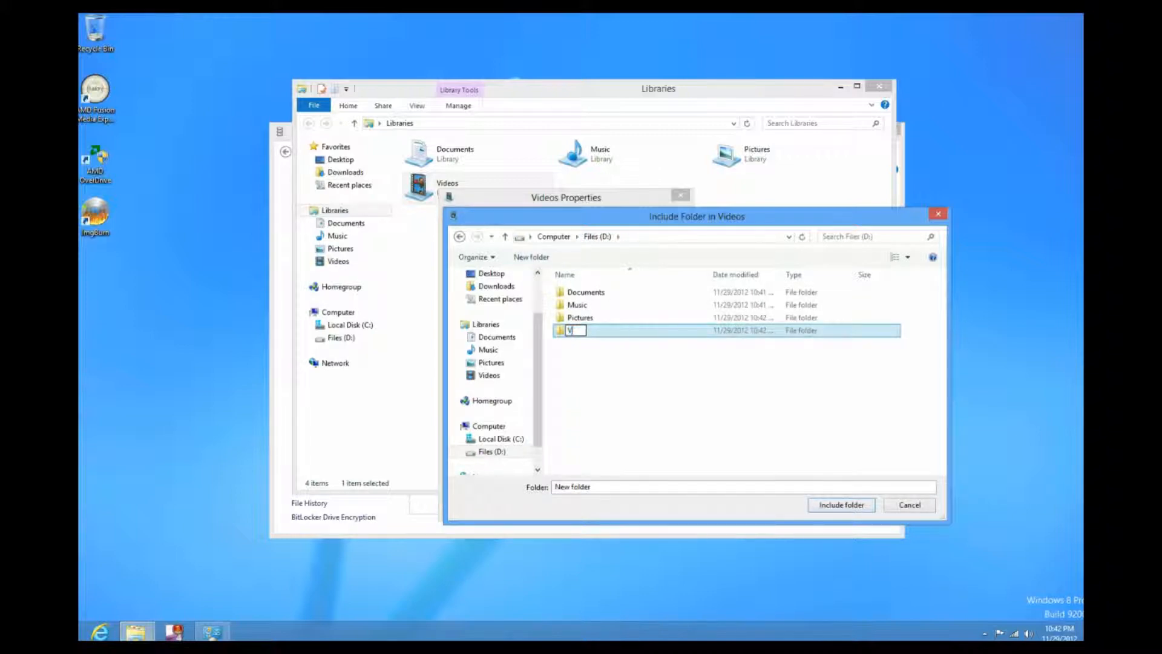
{"action": "key", "text": "Return"}
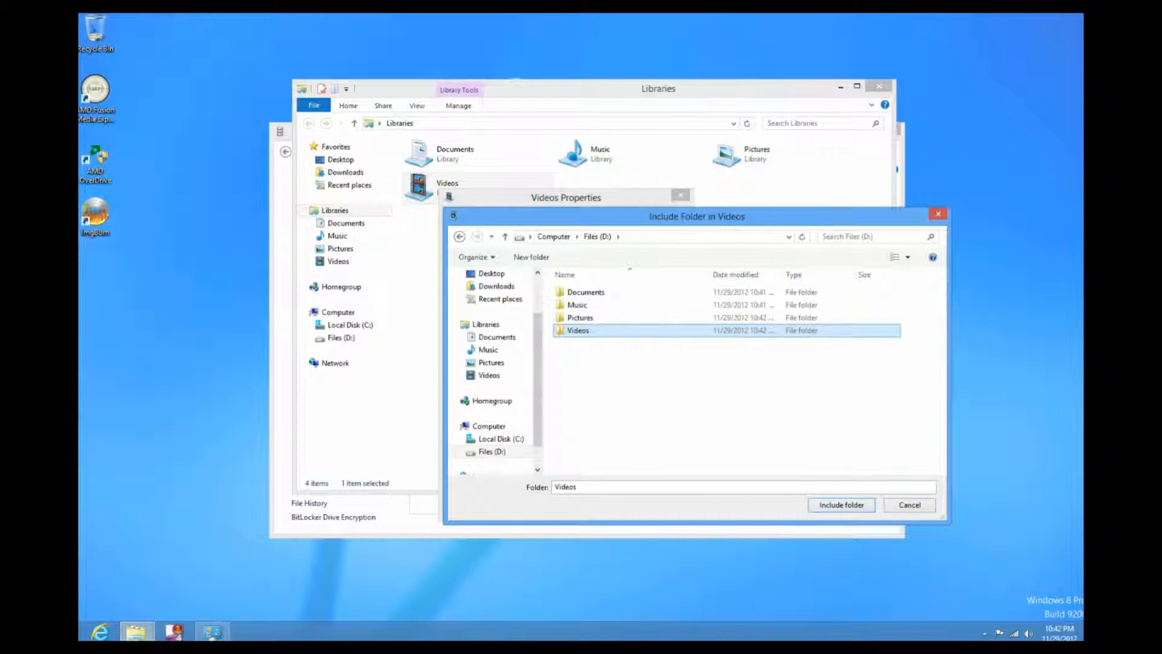
{"action": "left_click", "coordinate": [841, 505]}
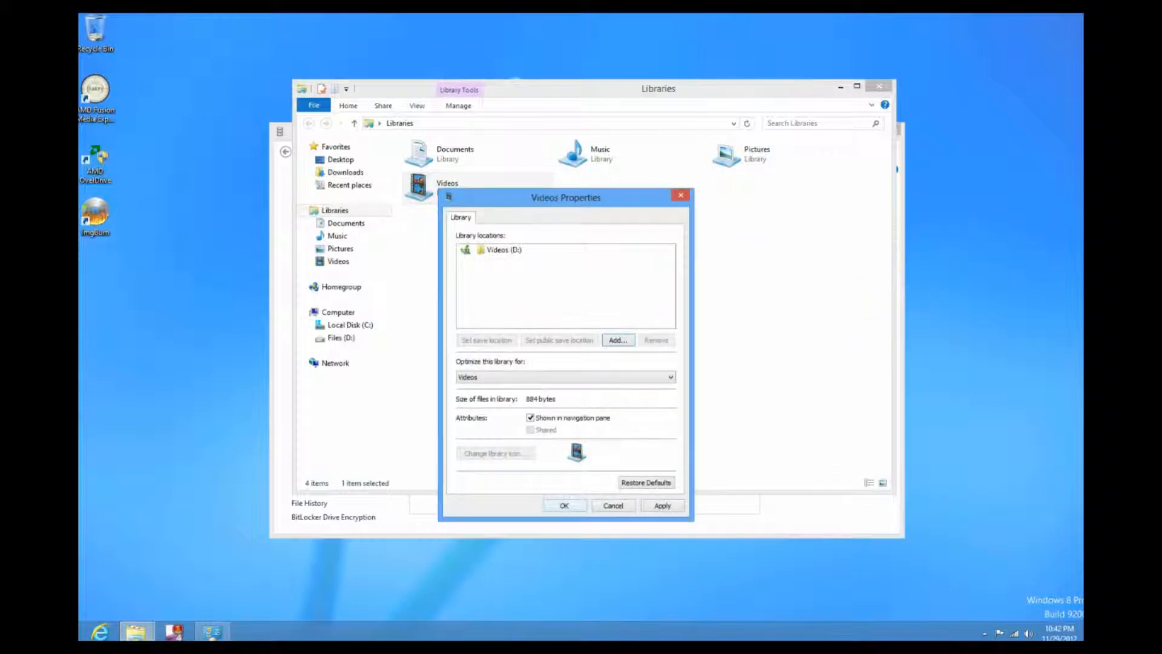
{"action": "key", "text": "Return"}
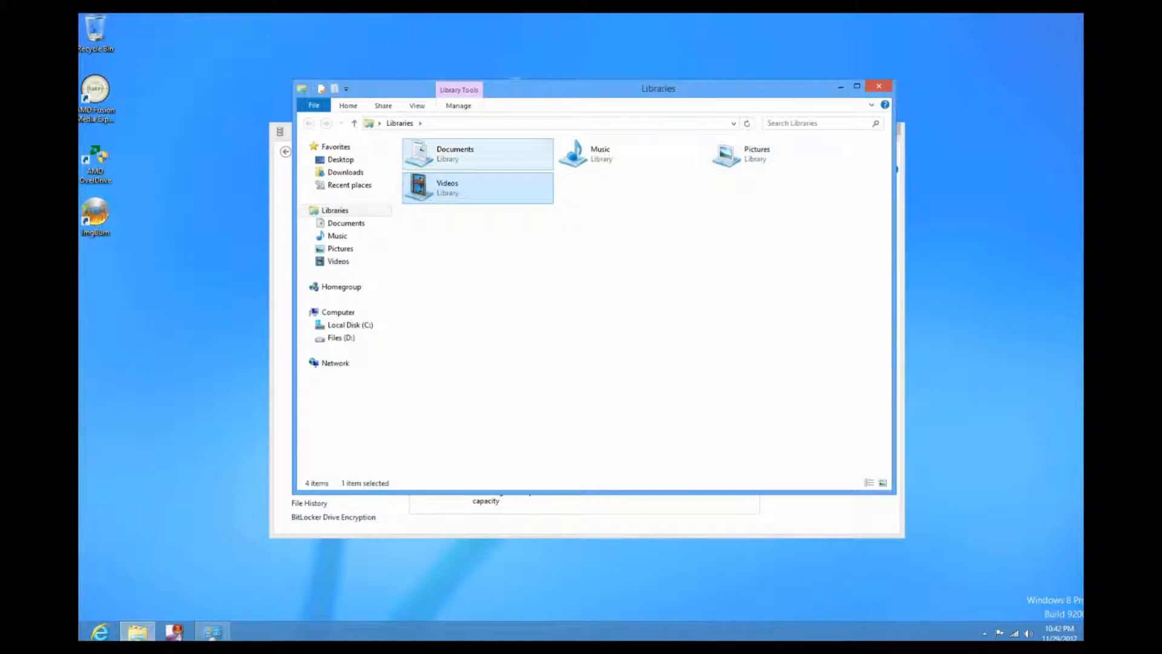
Step: Check the folder locations shown in the Documents and Music libraries, and close the library and Storage Spaces windows
{"action": "double_click", "coordinate": [478, 153]}
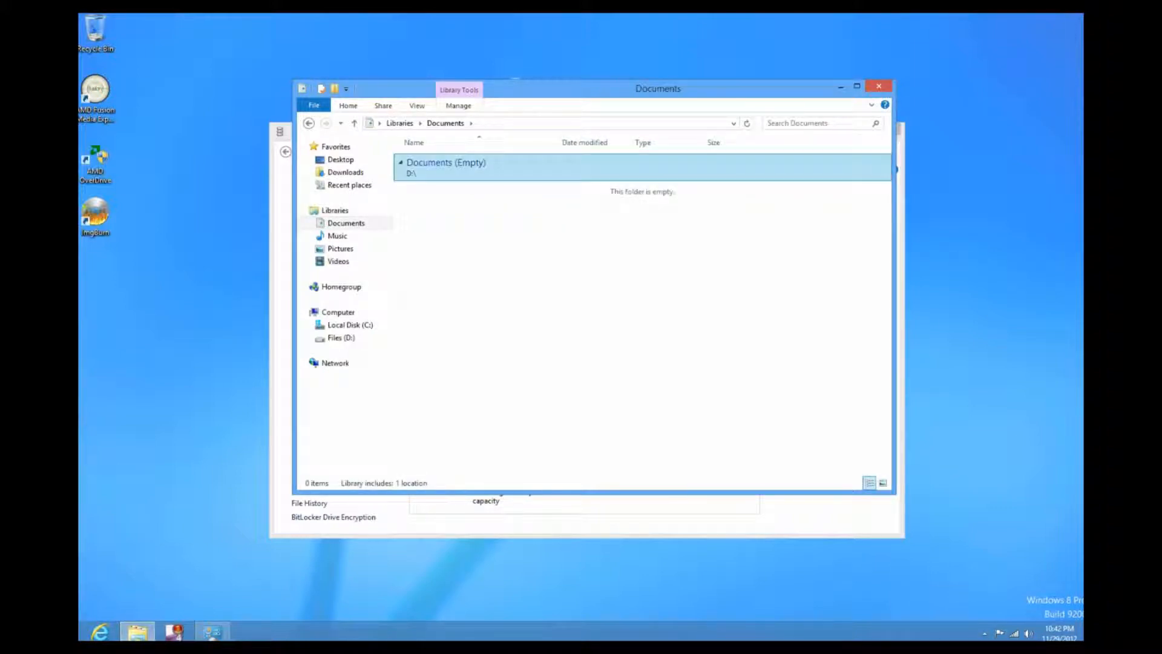
{"action": "left_click", "coordinate": [309, 123]}
{"action": "double_click", "coordinate": [631, 153]}
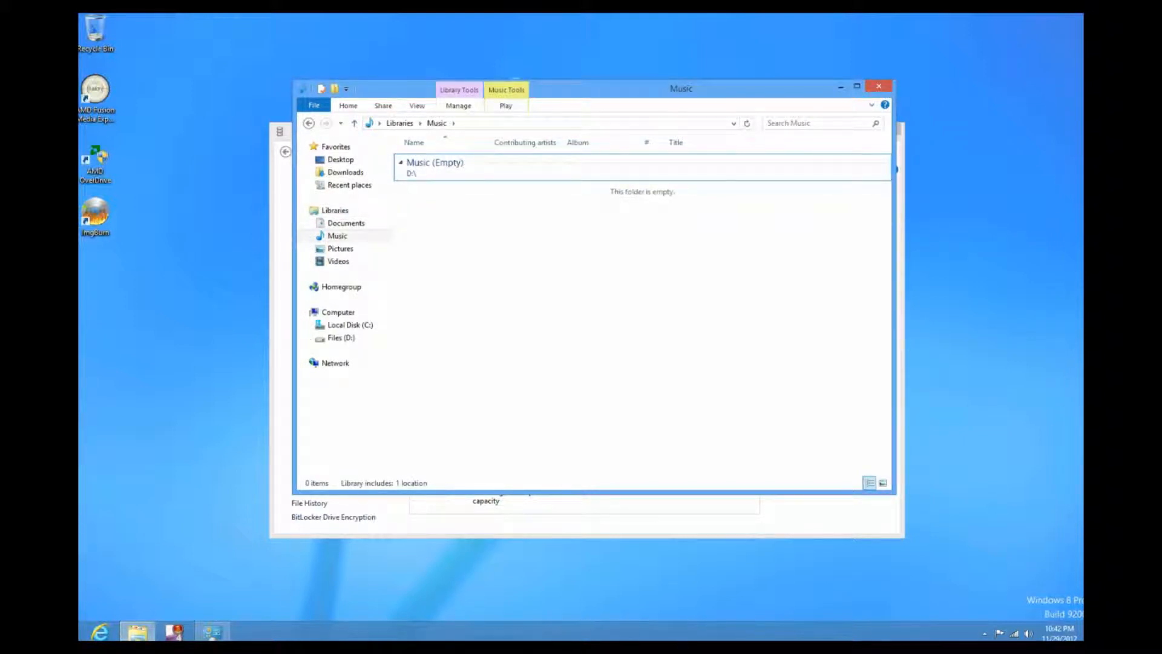
{"action": "key", "text": "ctrl+F1"}
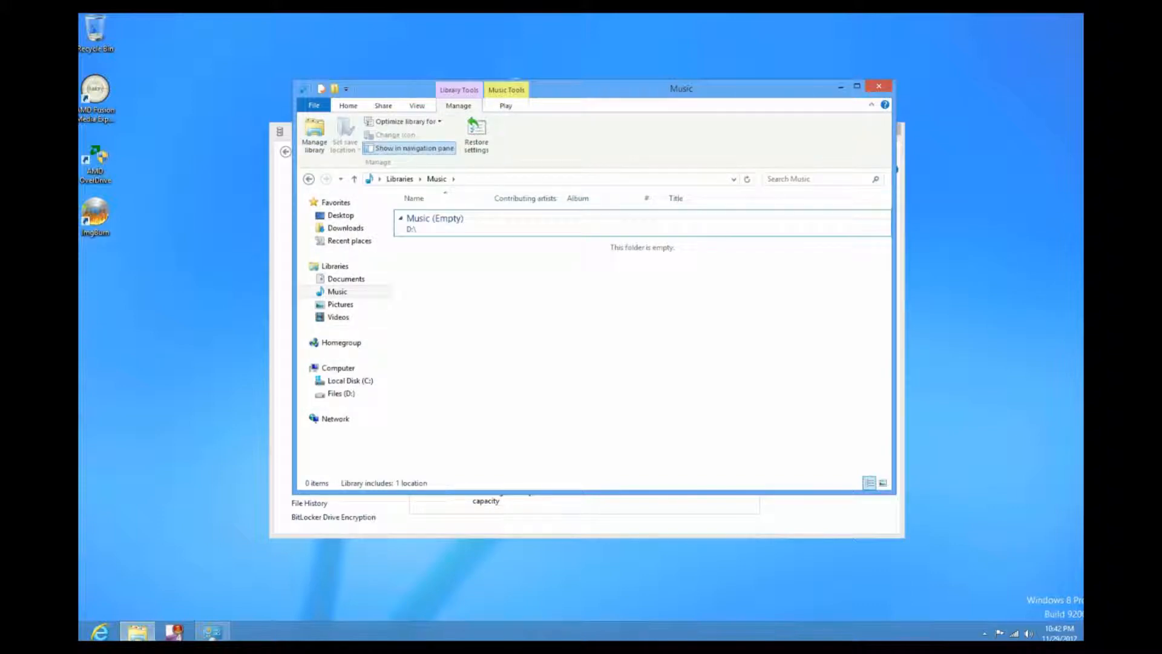
{"action": "left_click", "coordinate": [506, 106]}
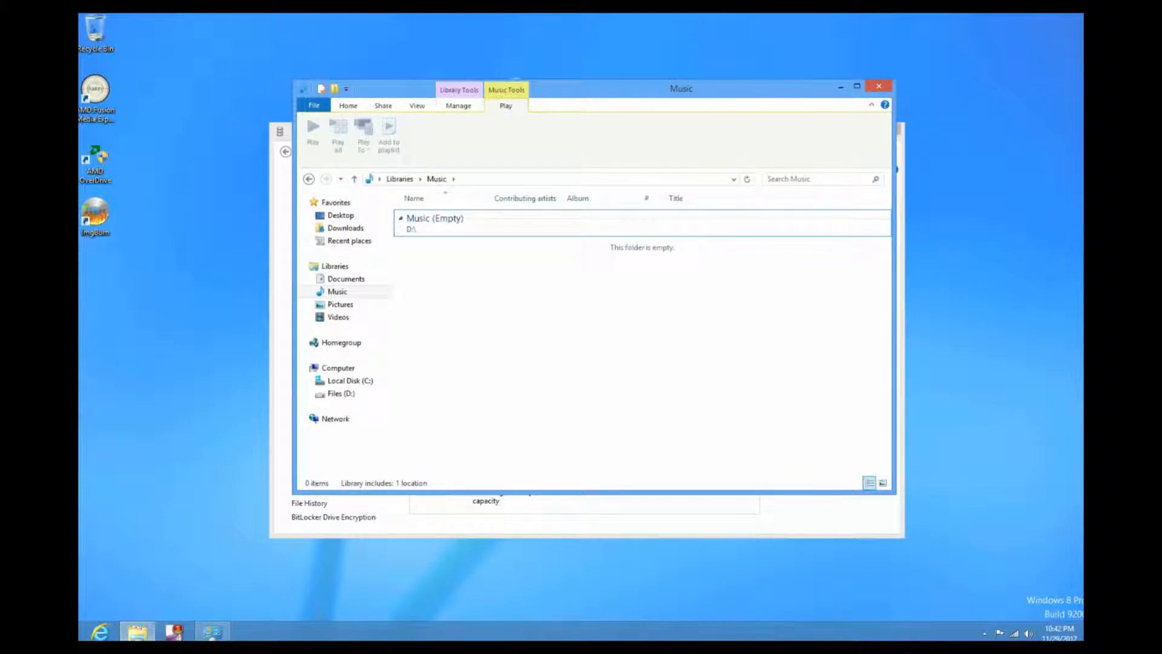
{"action": "left_click", "coordinate": [879, 86]}
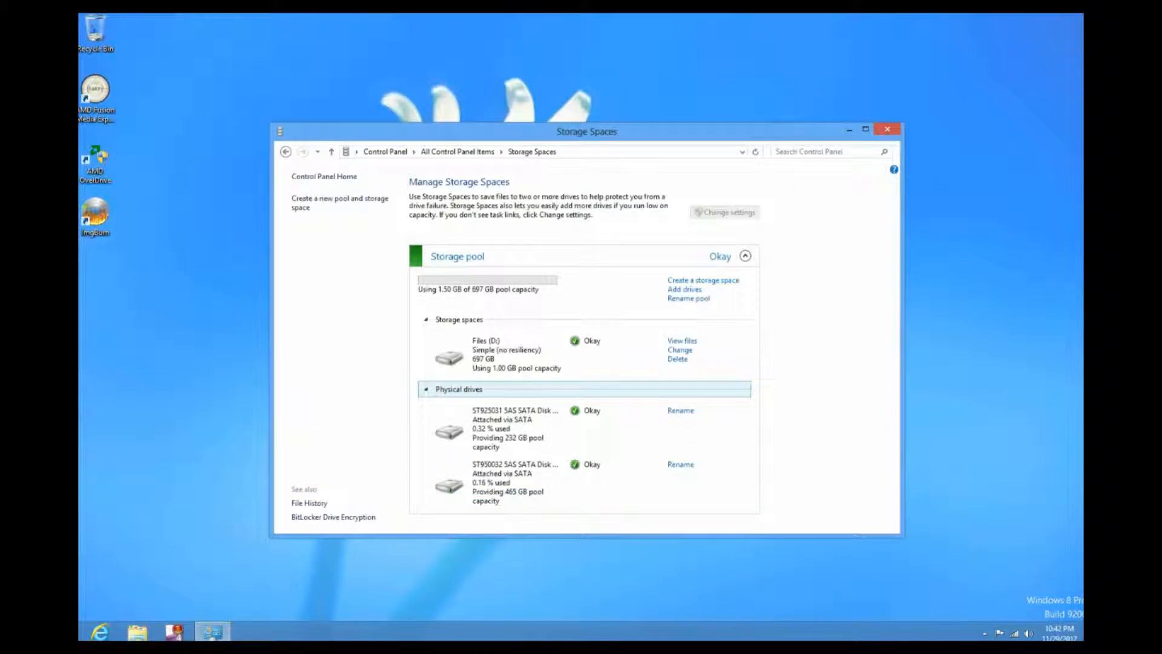
{"action": "left_click", "coordinate": [887, 129]}
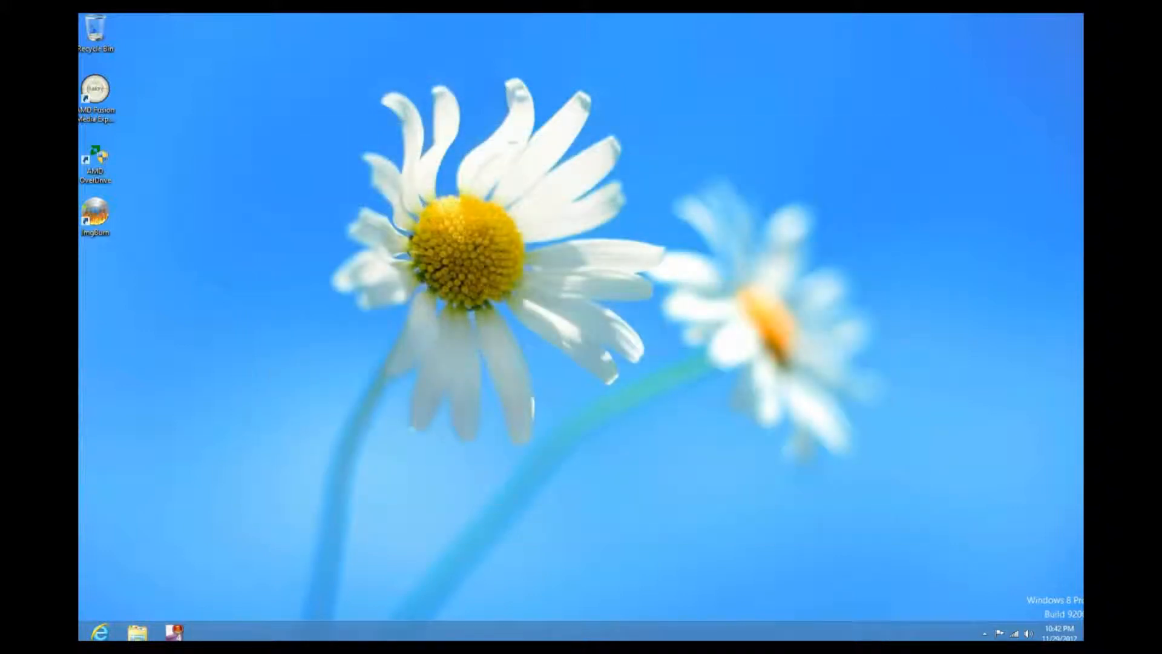